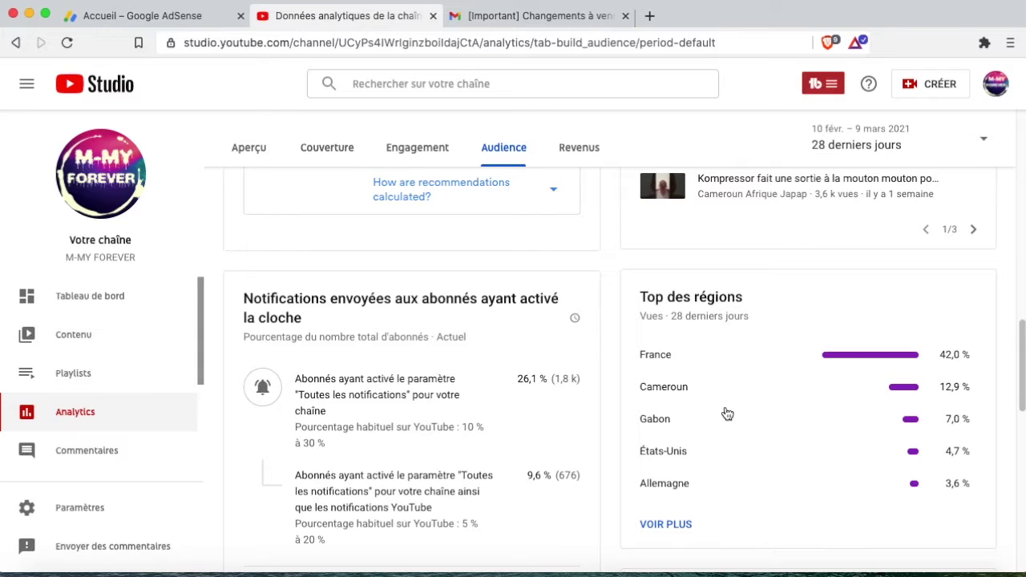
# Show the full 28-day views-by-country table: France 21 307, Cameroun 6 526, Gabon 3 527.
pyautogui.scroll(-3, 727, 412)
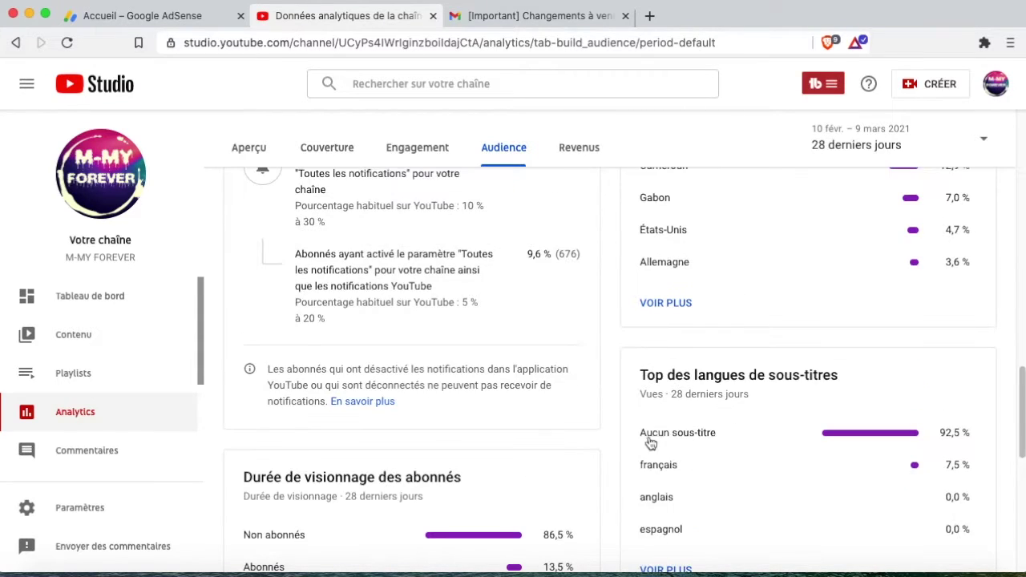
pyautogui.scroll(2, 652, 492)
pyautogui.click(680, 461)
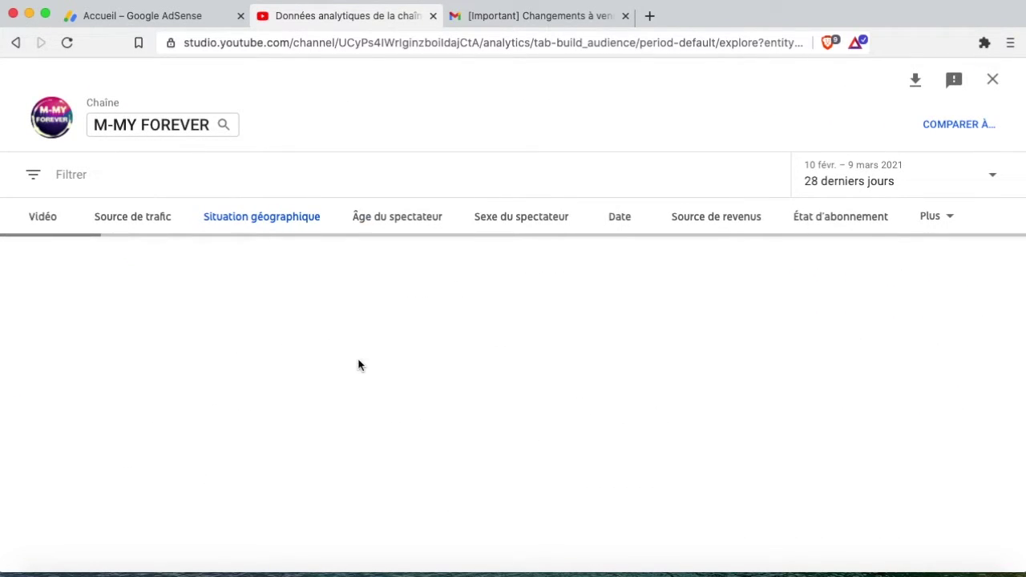
pyautogui.scroll(-3, 113, 430)
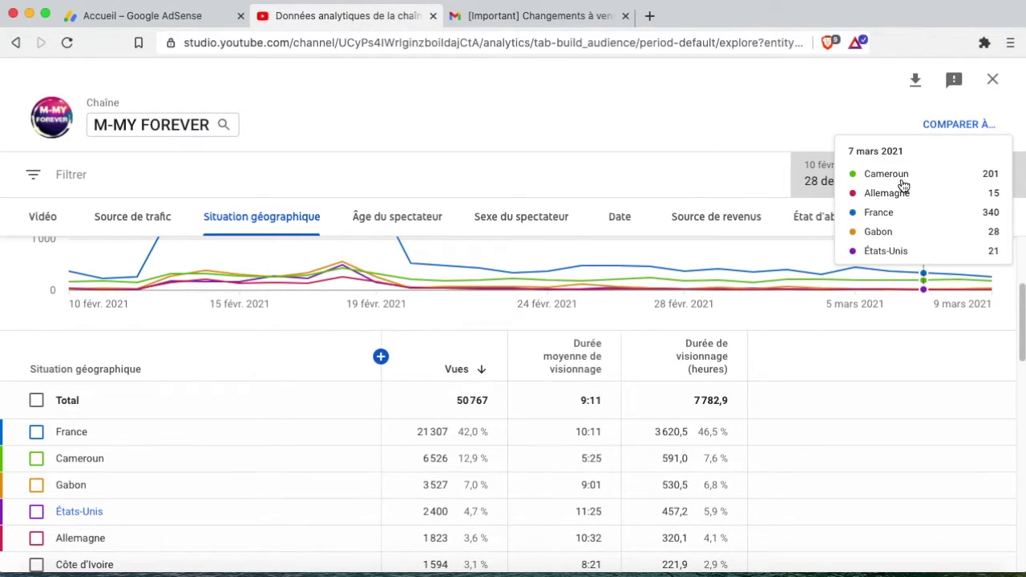
# Change the report date range to Depuis toujours, showing 1 445 452 lifetime views.
pyautogui.click(903, 183)
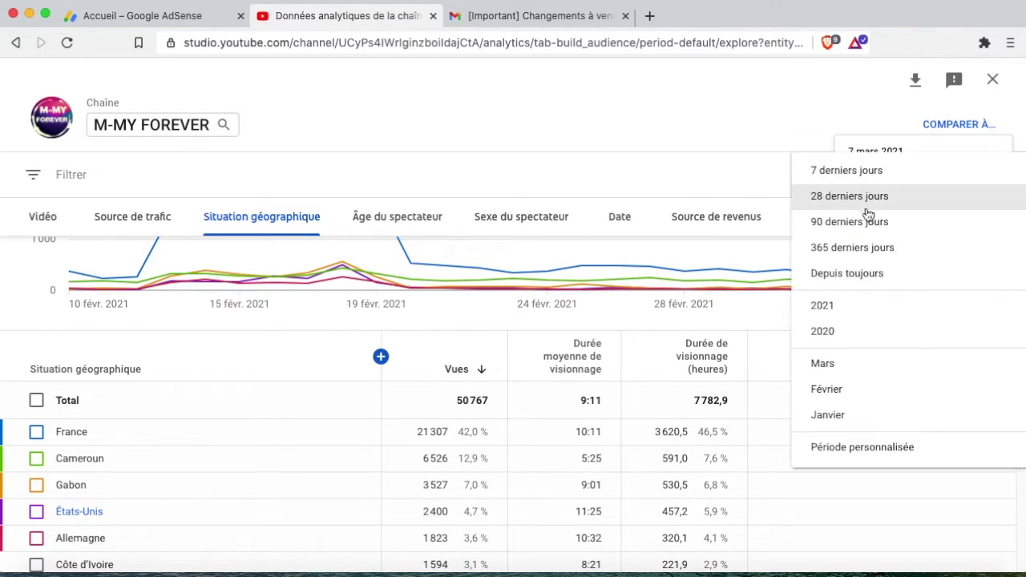
pyautogui.click(871, 277)
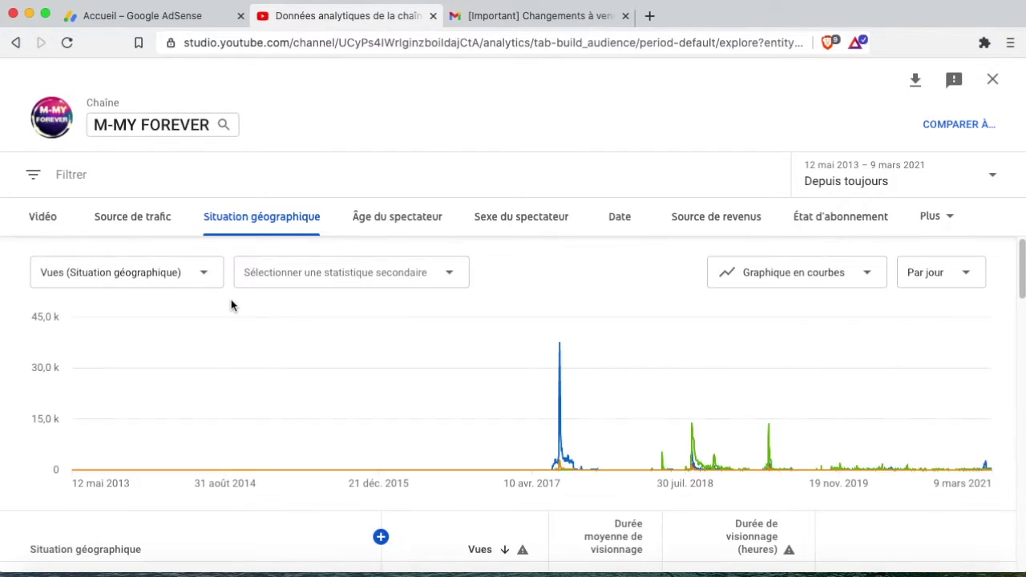
pyautogui.scroll(-4, 236, 313)
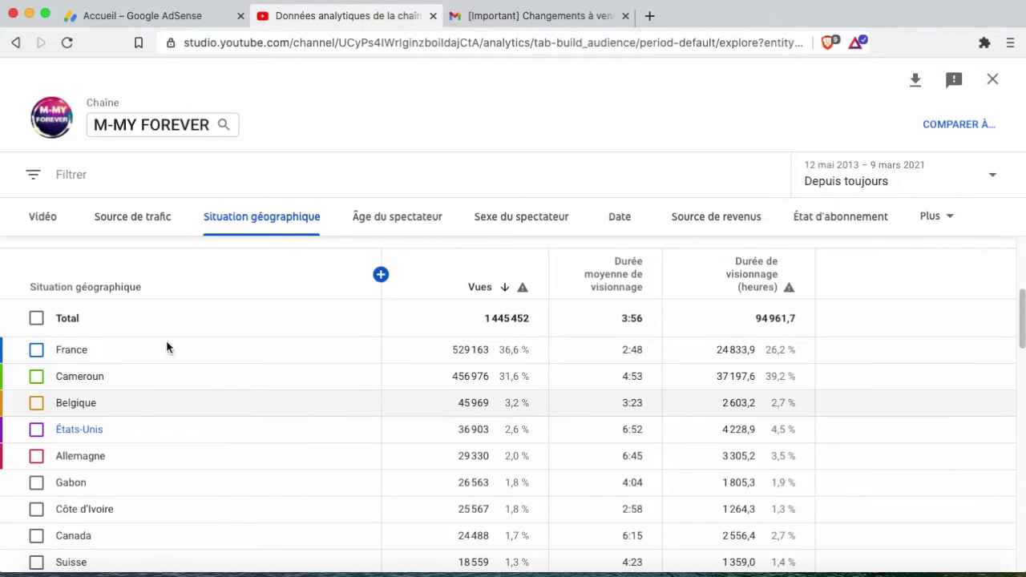
# Select États-Unis and add the Vos revenus estimés metric to the lifetime country table.
pyautogui.click(37, 431)
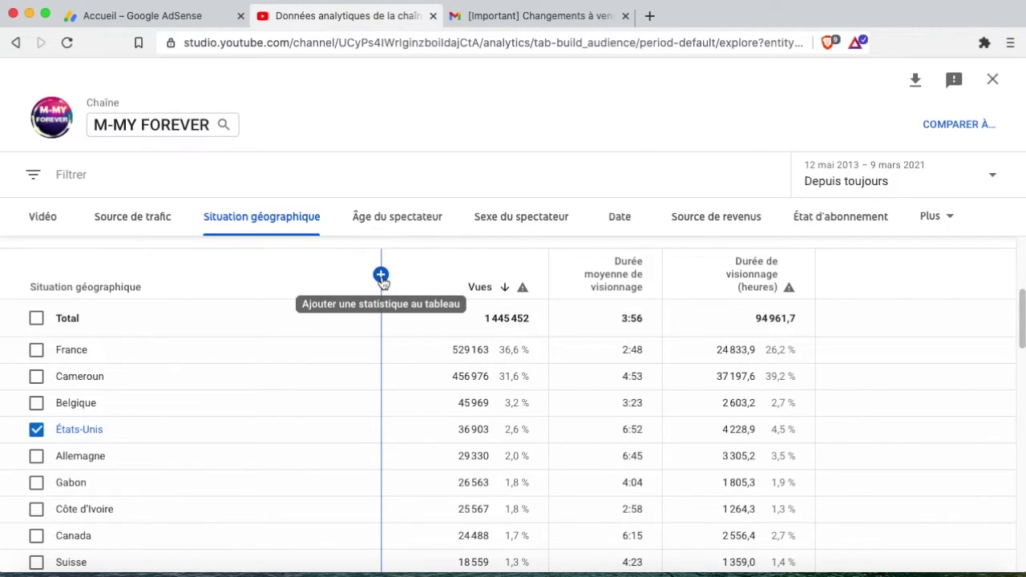
pyautogui.click(381, 276)
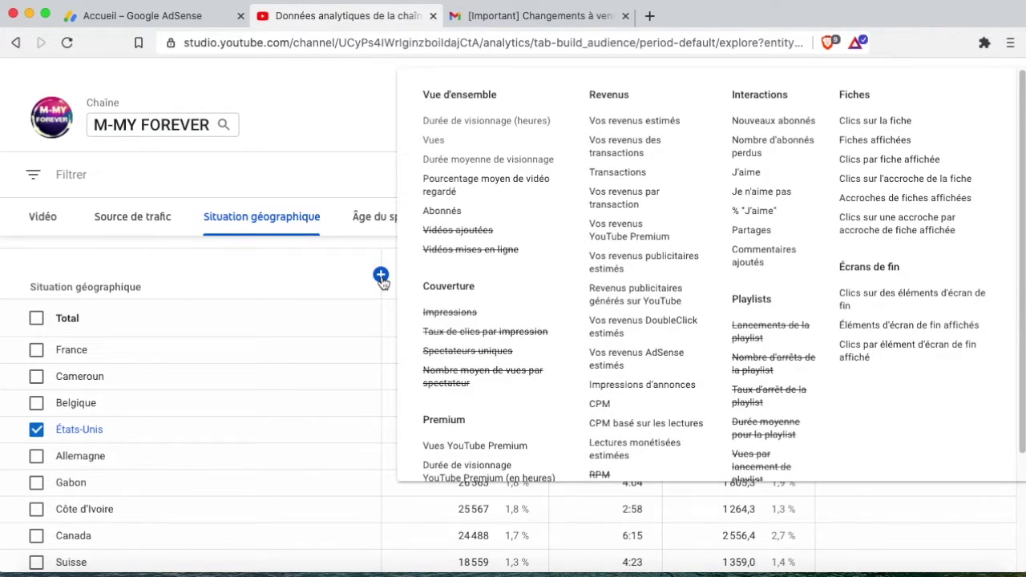
pyautogui.click(627, 124)
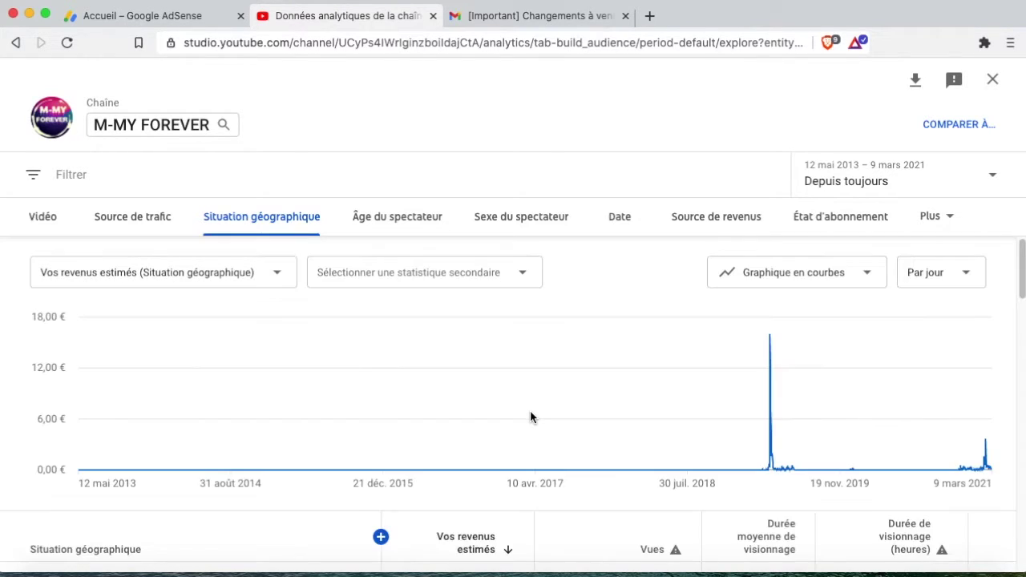
pyautogui.scroll(-5, 531, 415)
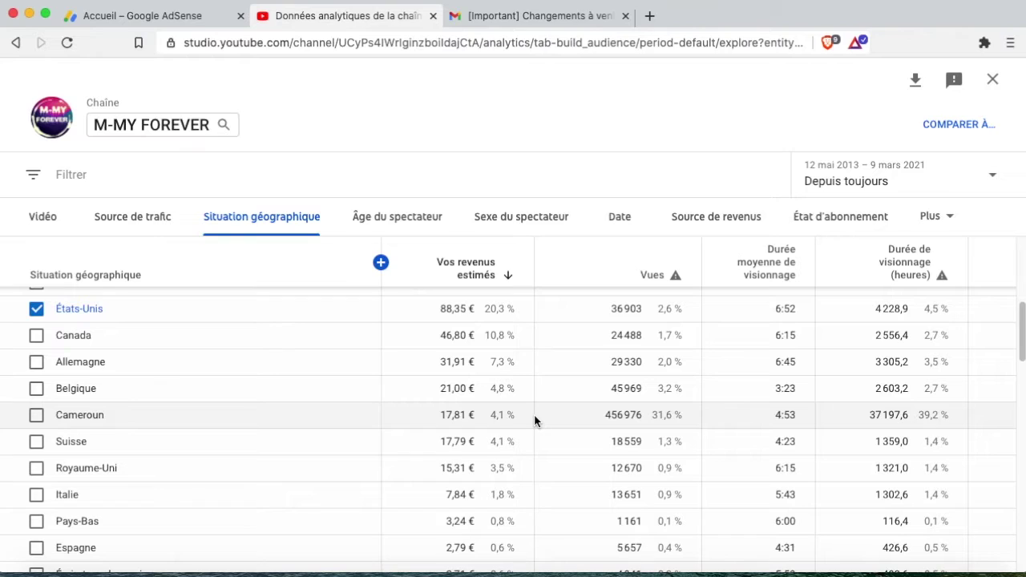
pyautogui.scroll(1, 534, 415)
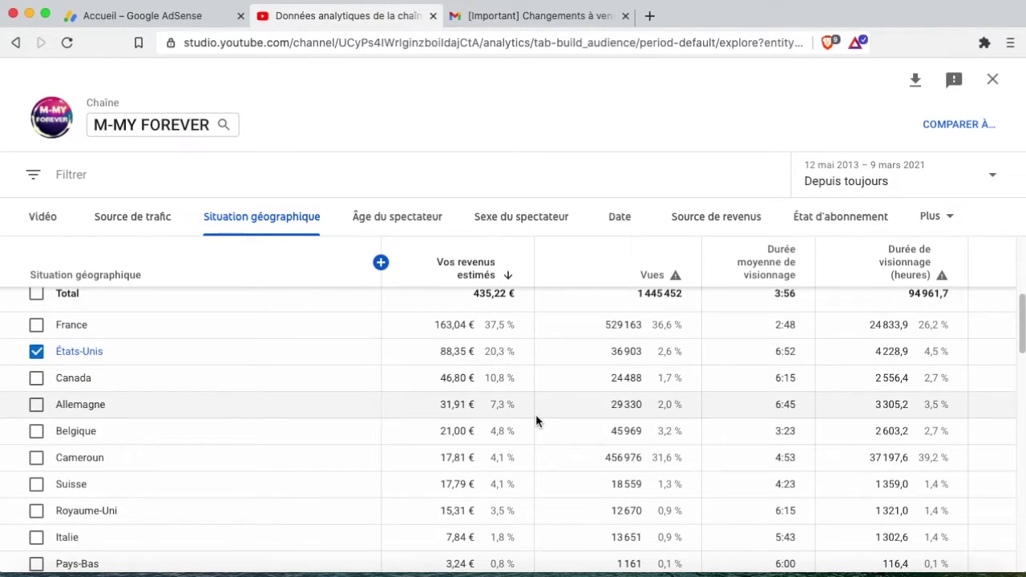
pyautogui.scroll(-1, 332, 325)
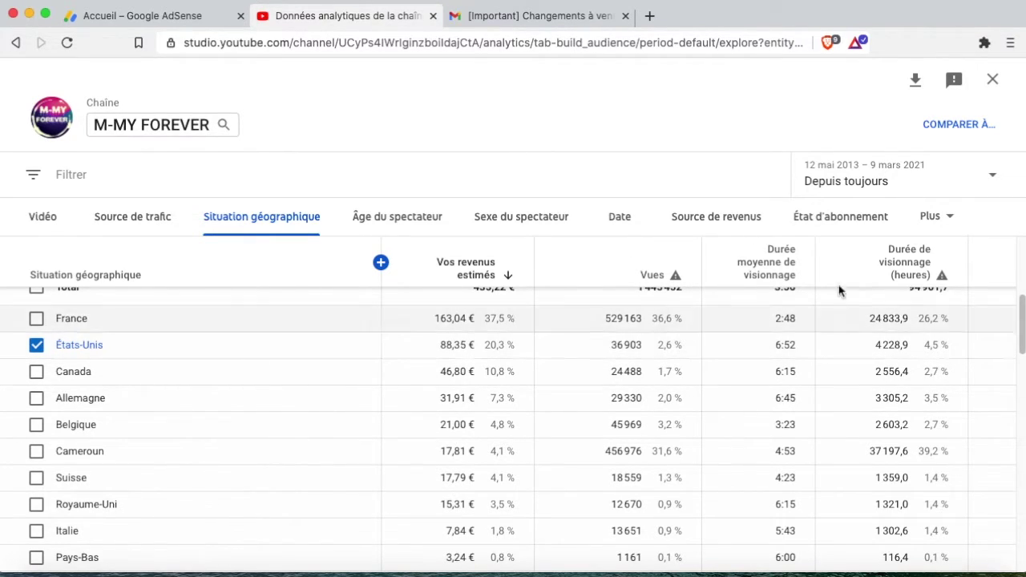
# Set the date range back to 28 derniers jours, showing 107,23 € total revenue.
pyautogui.click(898, 177)
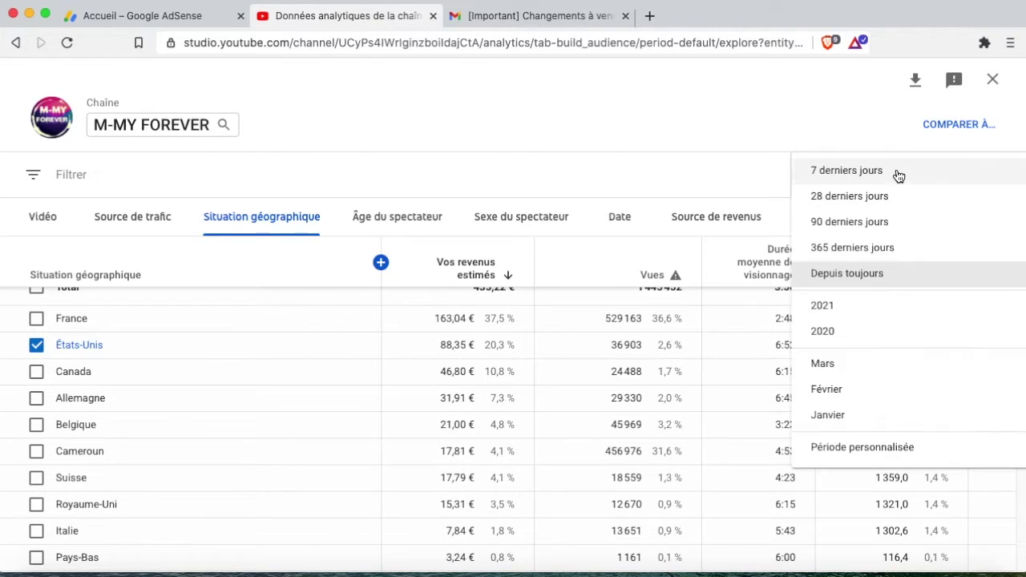
pyautogui.click(873, 209)
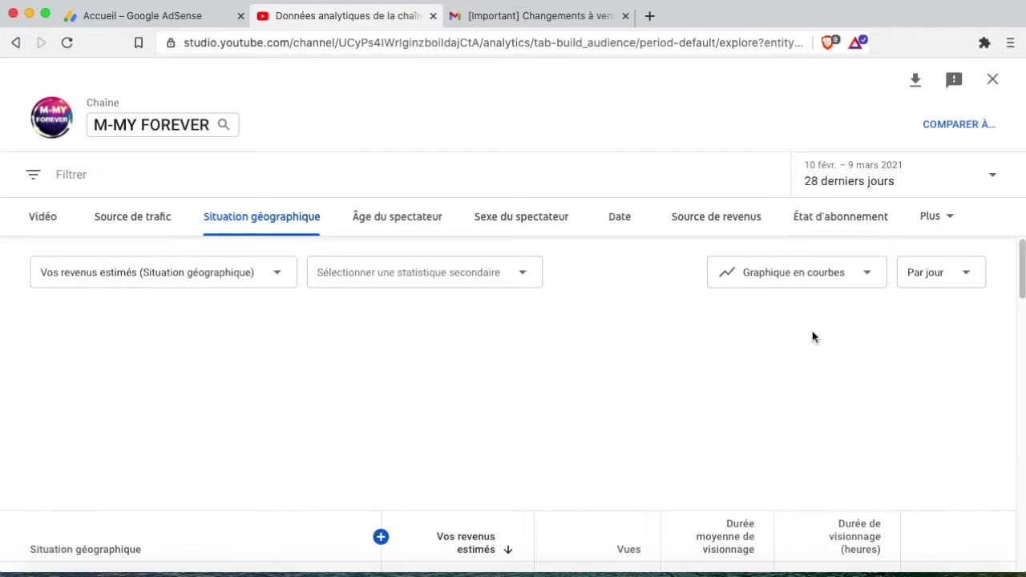
pyautogui.scroll(-5, 352, 434)
pyautogui.scroll(3, 265, 425)
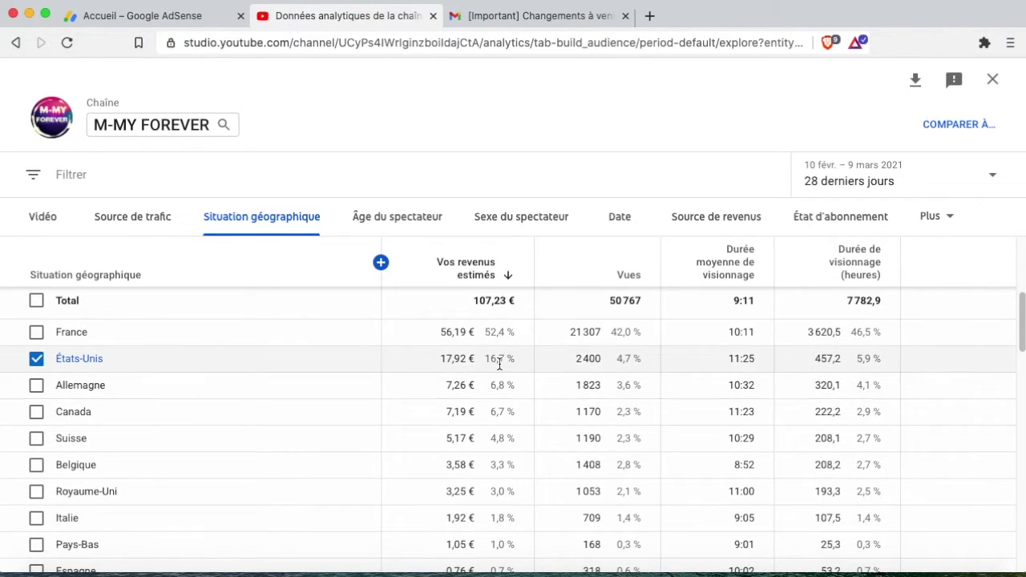
pyautogui.scroll(-1, 500, 361)
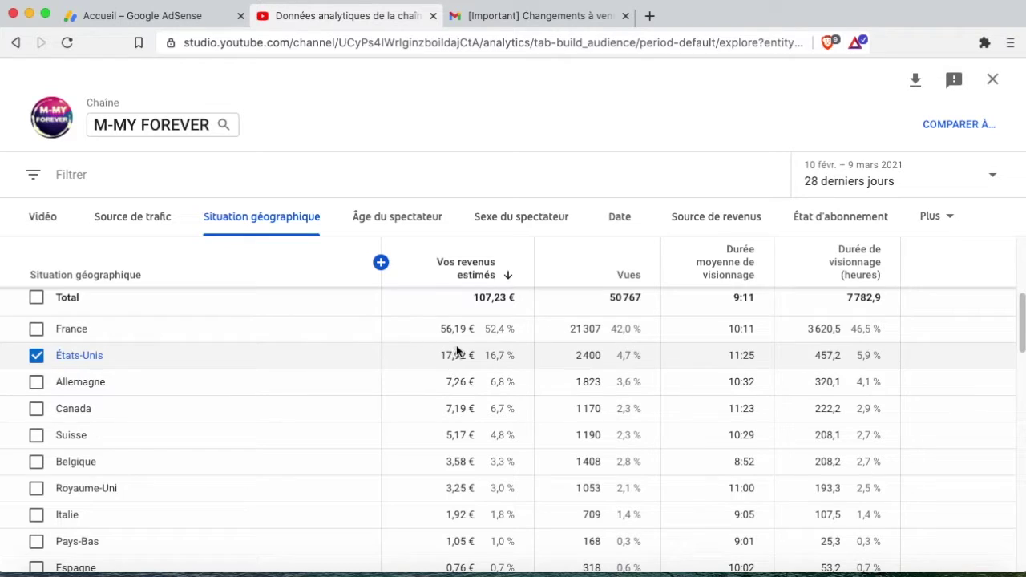
# Scroll through the remaining low-earning countries, then switch to the Google AdSense tab.
pyautogui.scroll(-7, 474, 439)
pyautogui.scroll(-5, 474, 439)
pyautogui.scroll(-3, 489, 453)
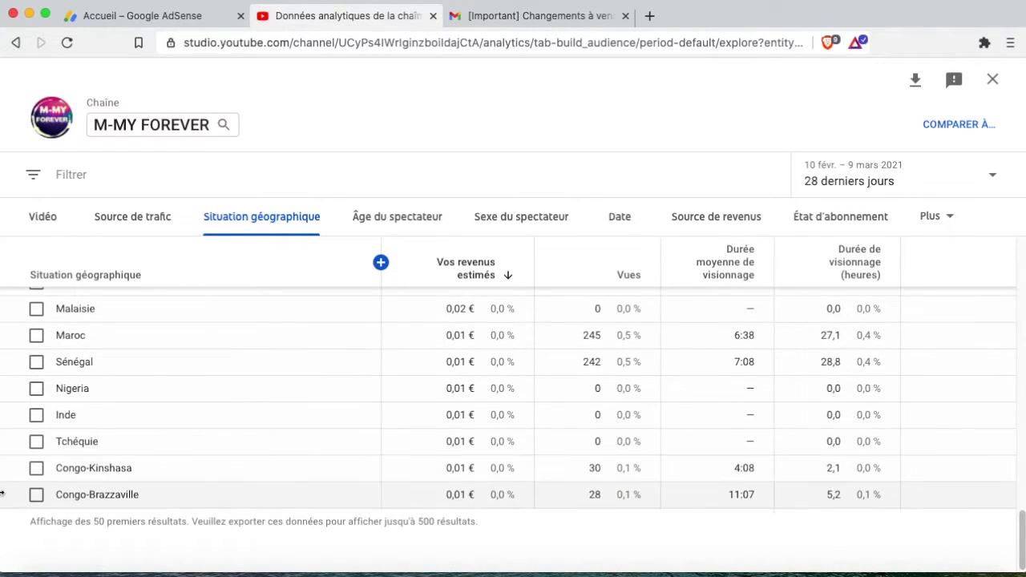
pyautogui.scroll(3, 484, 506)
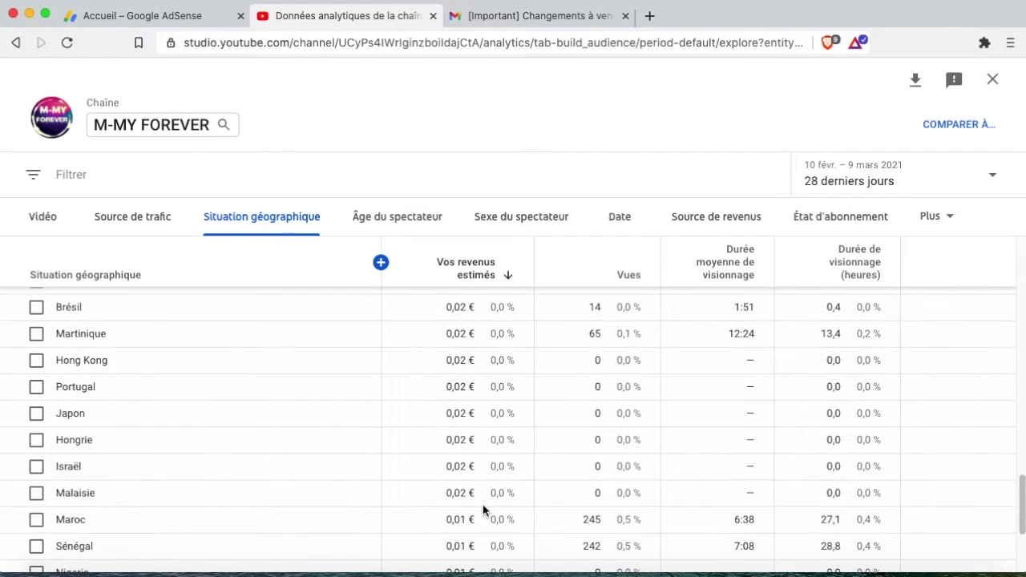
pyautogui.scroll(1, 468, 505)
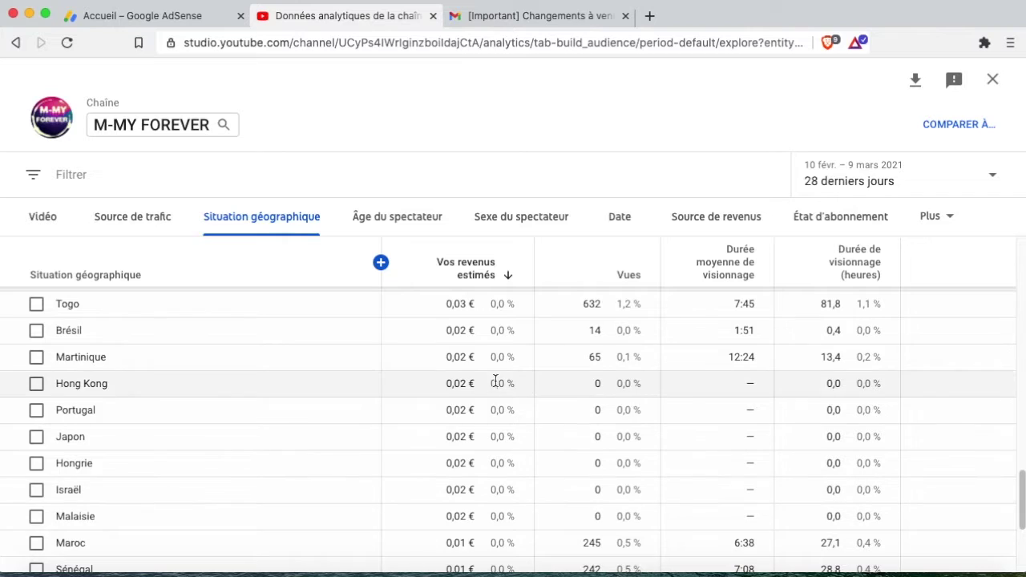
pyautogui.scroll(2, 485, 434)
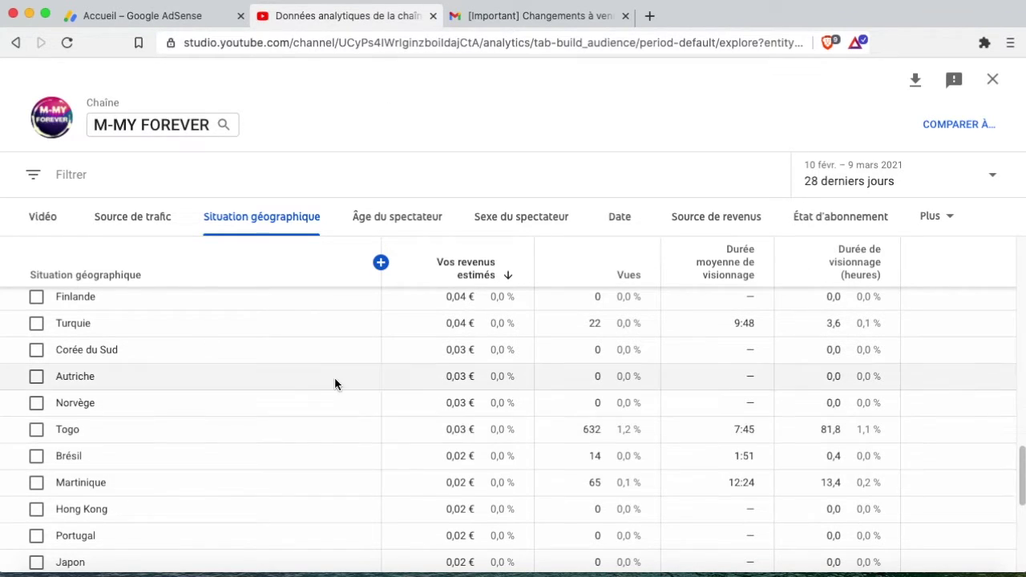
pyautogui.click(179, 14)
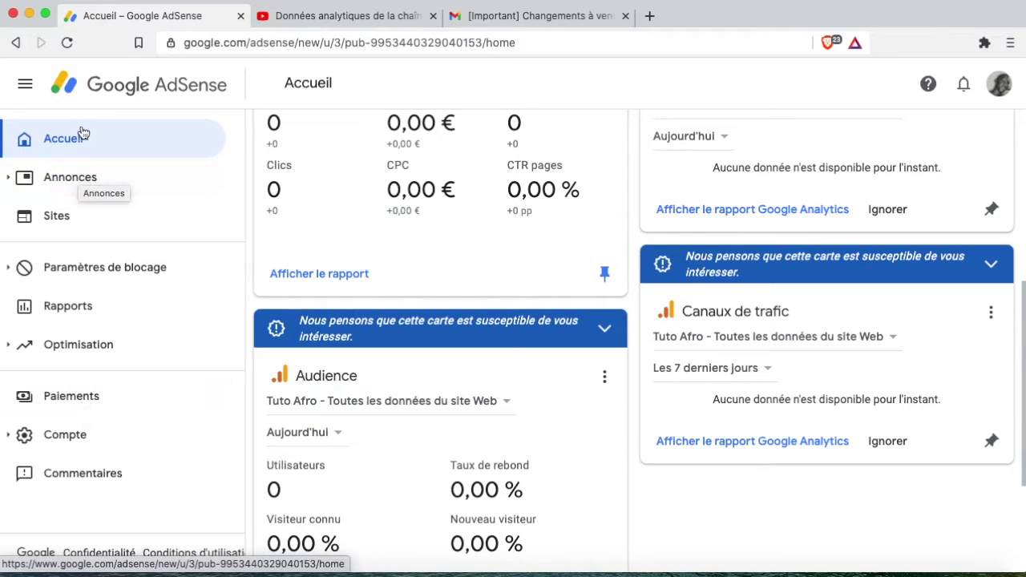
# Go to Paiements and open Gérer les informations fiscales.
pyautogui.click(75, 398)
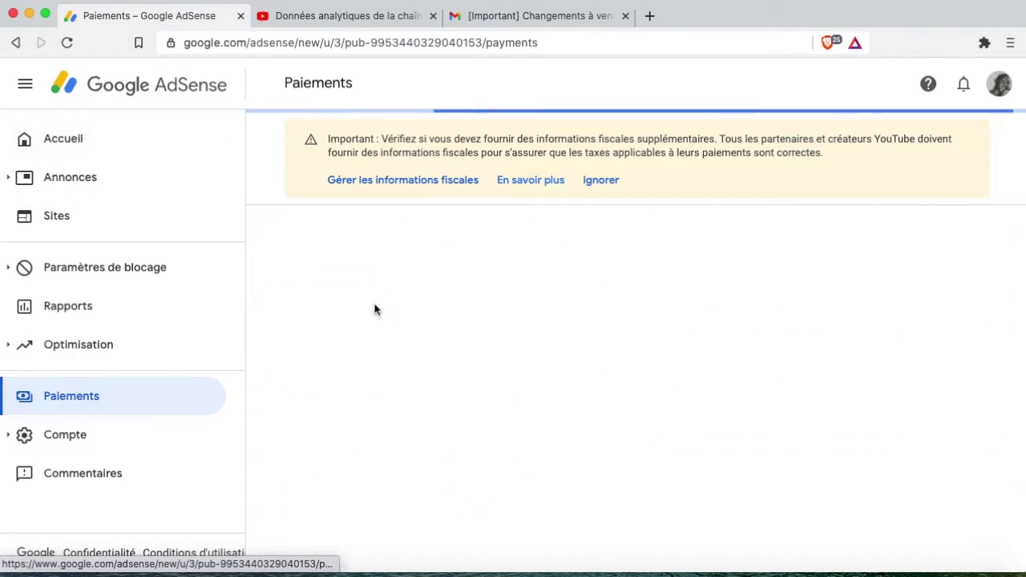
pyautogui.click(389, 189)
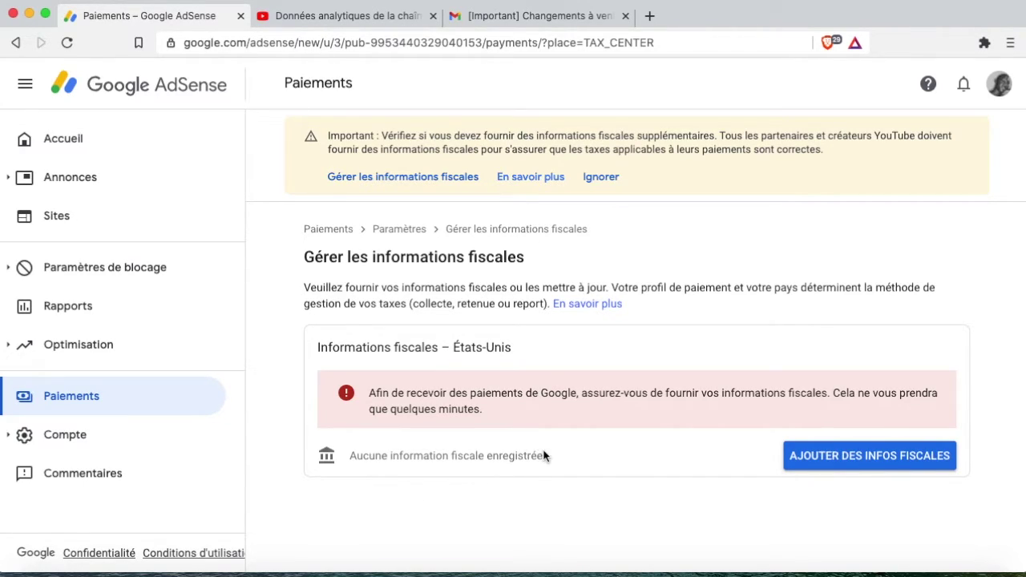
# Start adding US tax information and choose Particulier as the account type.
pyautogui.click(866, 457)
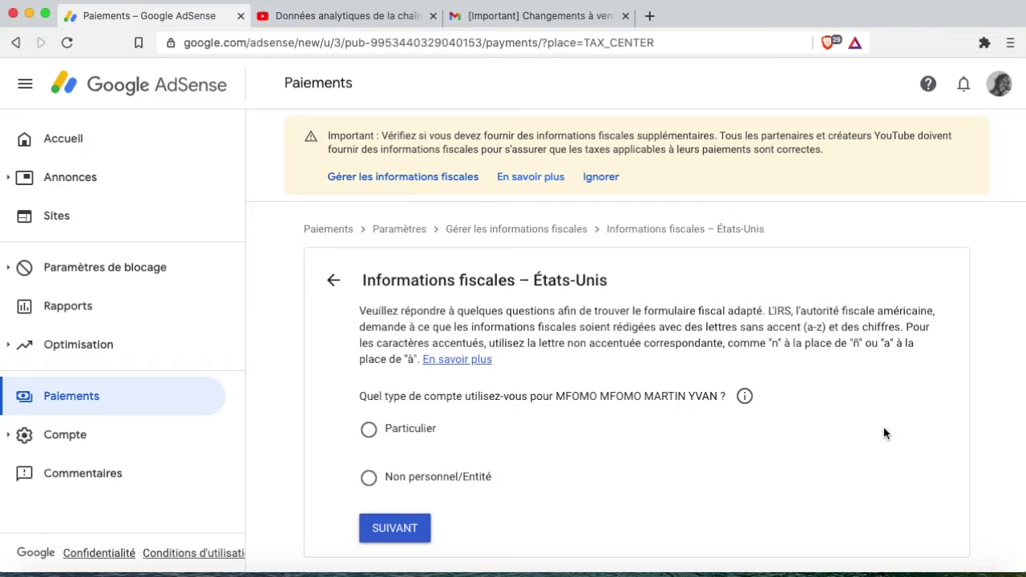
pyautogui.click(411, 433)
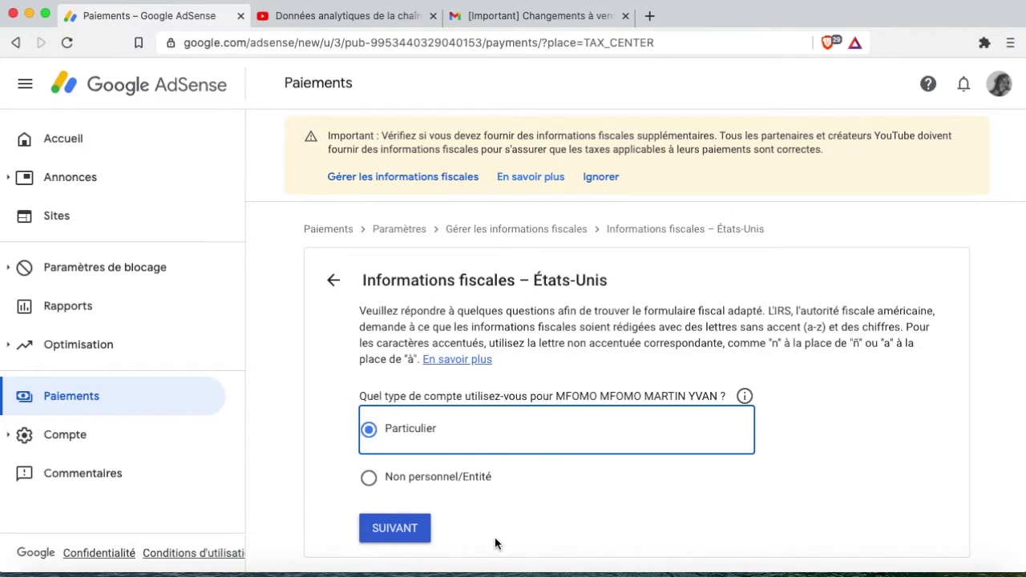
pyautogui.click(397, 529)
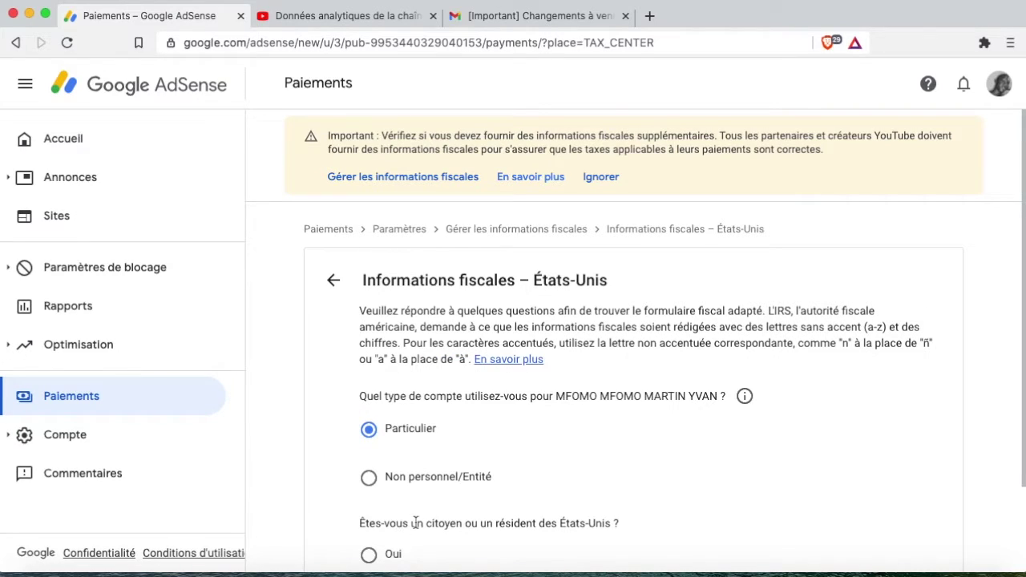
# Answer Non to being a US citizen or resident and continue to the W-8 form choice.
pyautogui.scroll(-1, 413, 521)
pyautogui.scroll(-3, 445, 457)
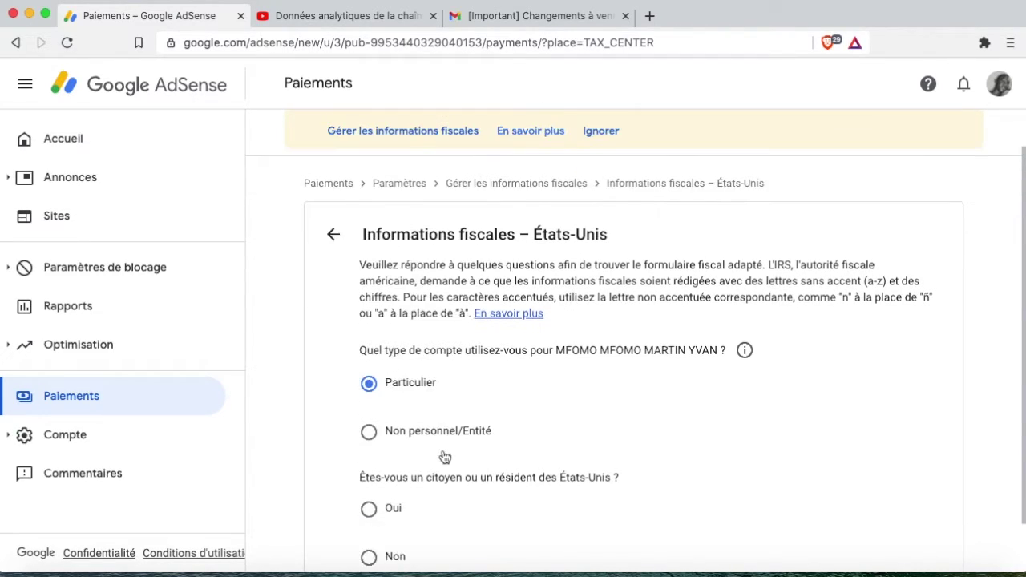
pyautogui.scroll(-1, 445, 457)
pyautogui.scroll(-2, 441, 507)
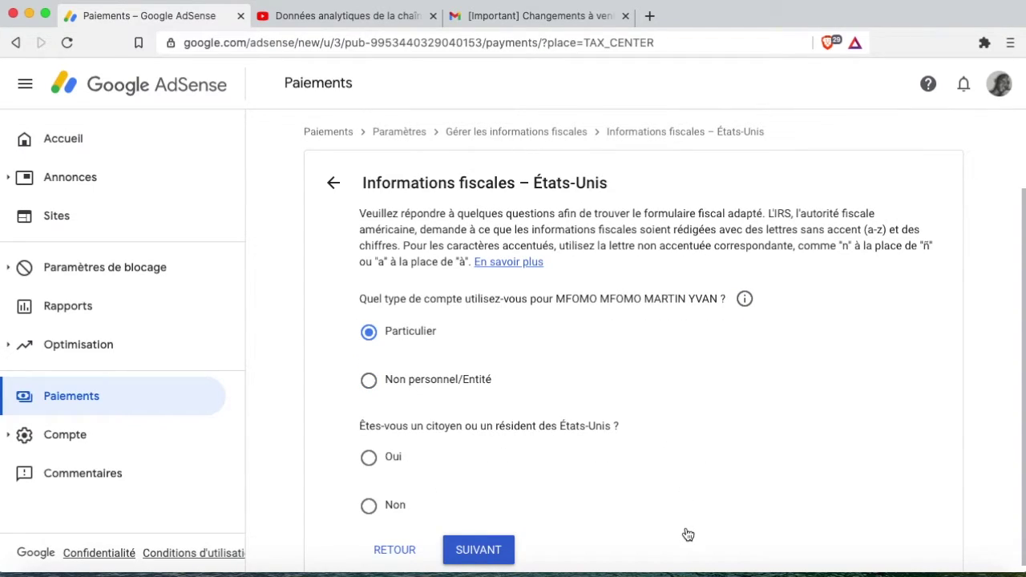
pyautogui.click(366, 506)
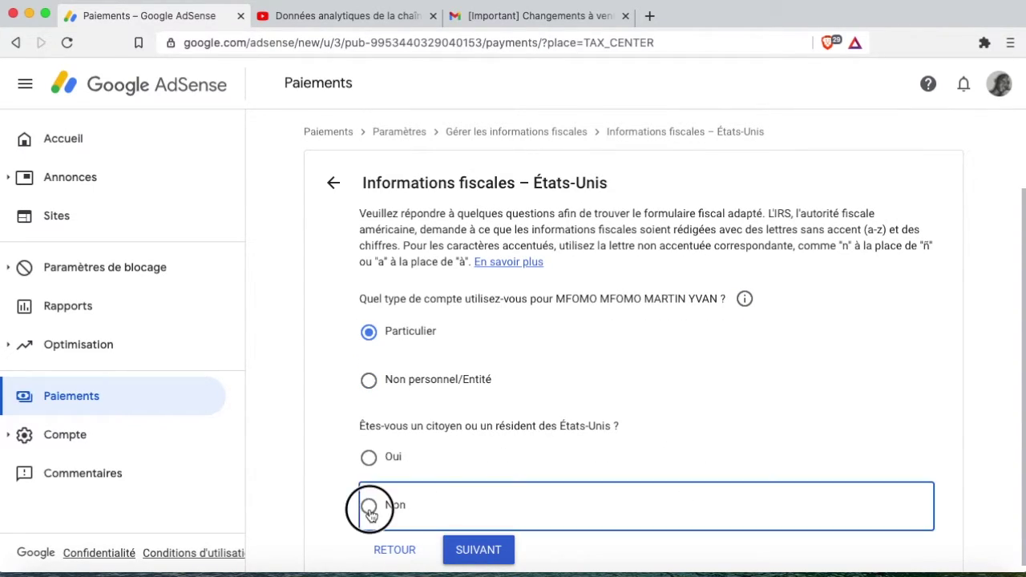
pyautogui.click(479, 550)
pyautogui.scroll(-3, 492, 553)
pyautogui.scroll(-1, 497, 527)
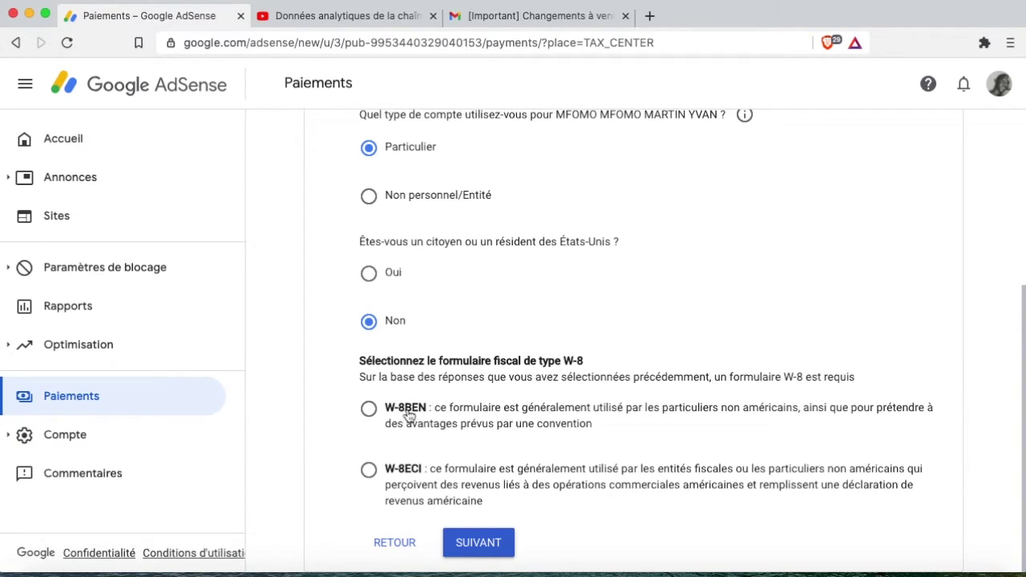
# Select the W-8BEN option and open the W-8BEN form.
pyautogui.click(398, 409)
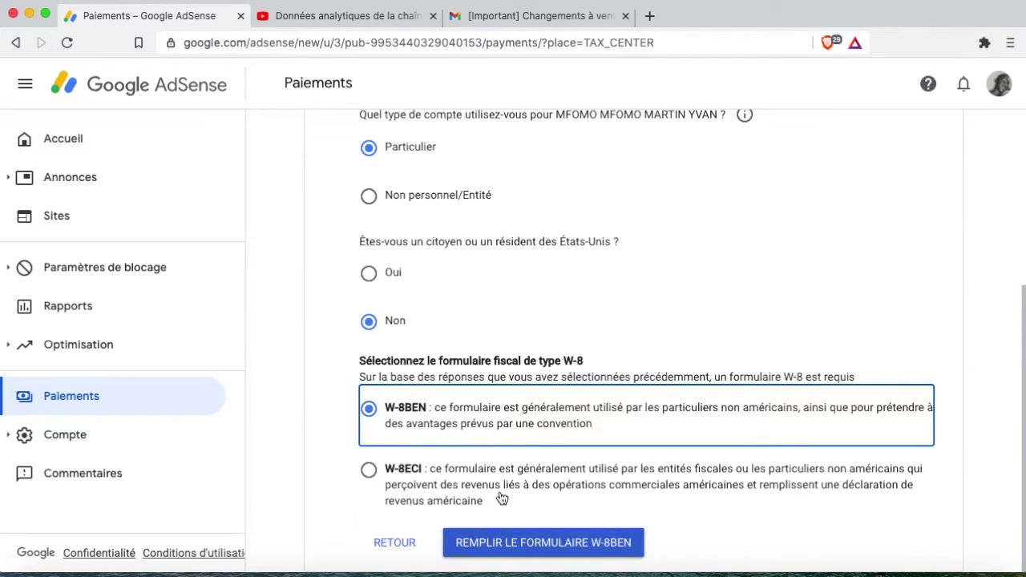
pyautogui.click(563, 545)
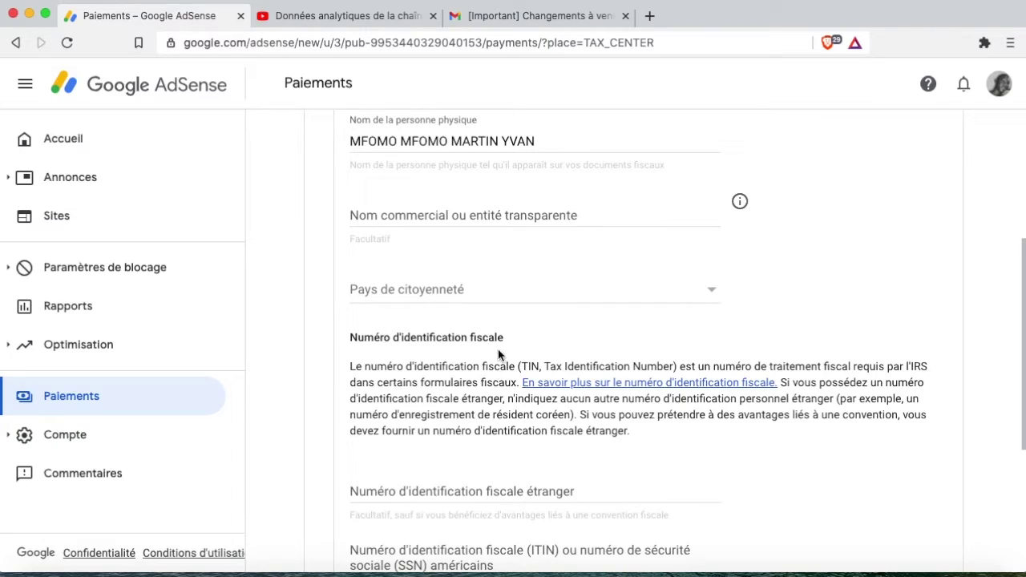
# Choose France as the Pays de citoyenneté and continue to the Adresse step.
pyautogui.click(474, 298)
pyautogui.scroll(-4, 408, 380)
pyautogui.scroll(-15, 409, 385)
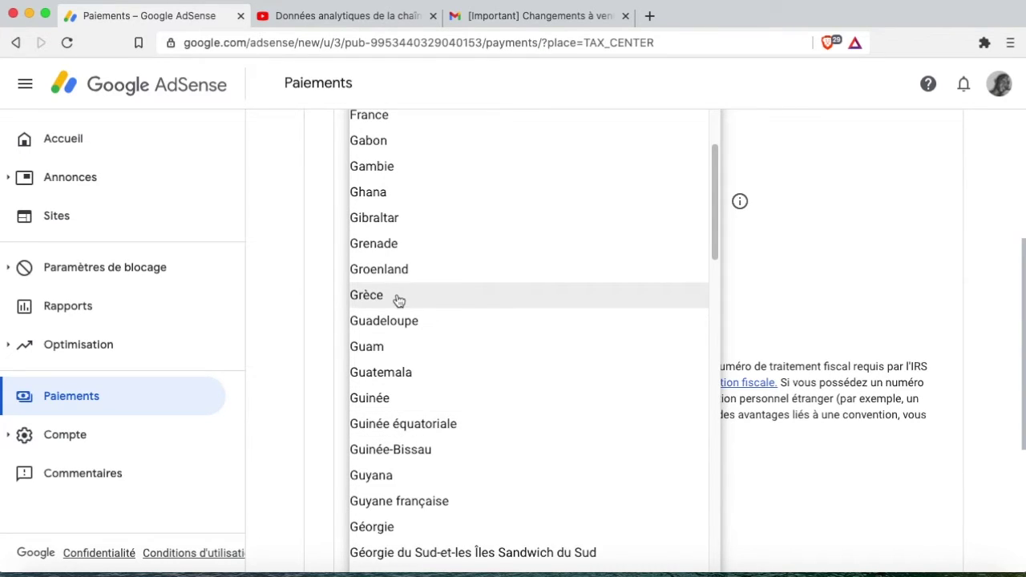
pyautogui.scroll(1, 396, 288)
pyautogui.click(372, 151)
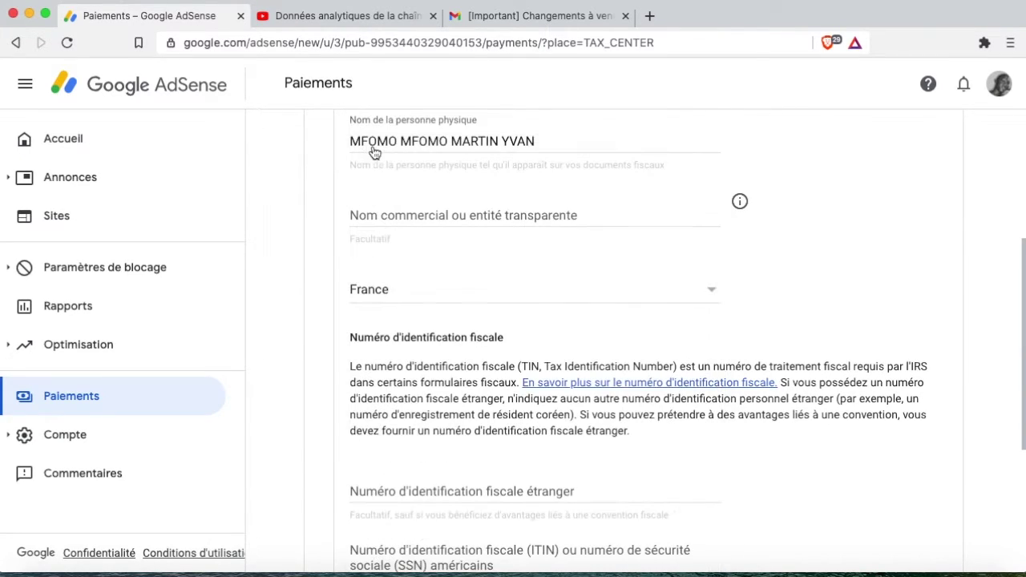
pyautogui.scroll(-3, 554, 457)
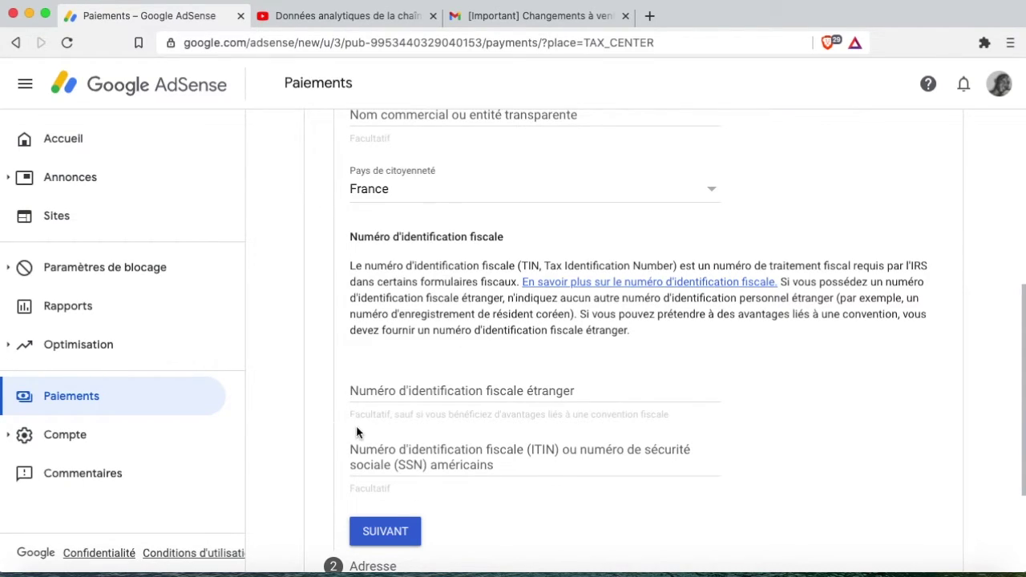
pyautogui.click(396, 531)
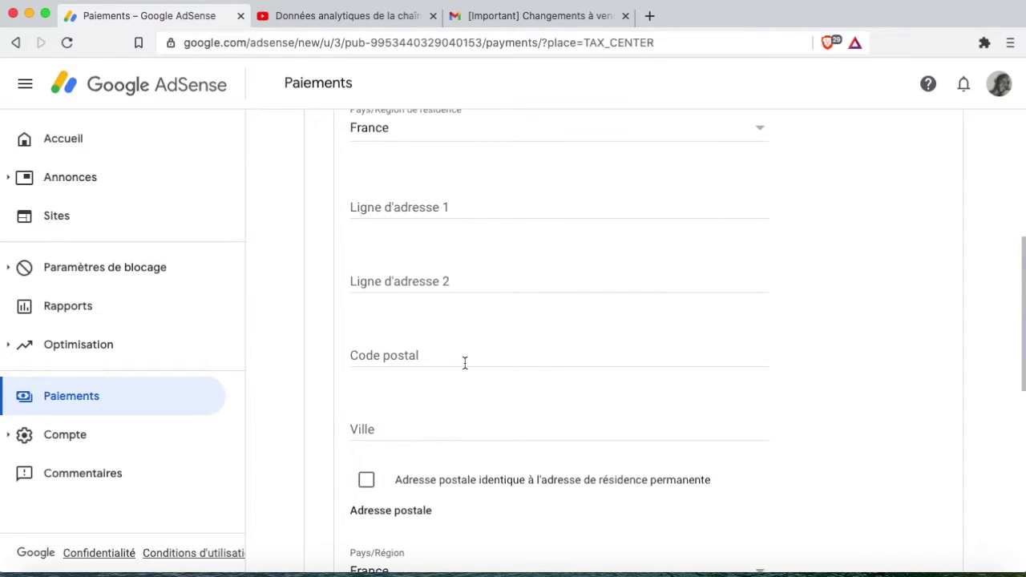
# Fill the permanent residence address from the saved autofill address.
pyautogui.scroll(4, 465, 363)
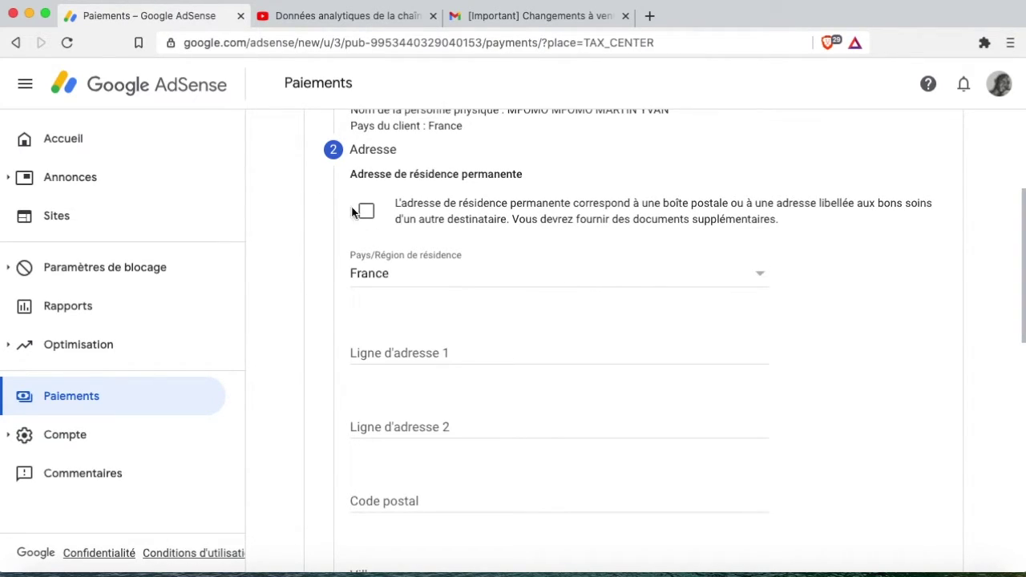
pyautogui.scroll(1, 526, 230)
pyautogui.scroll(-1, 528, 223)
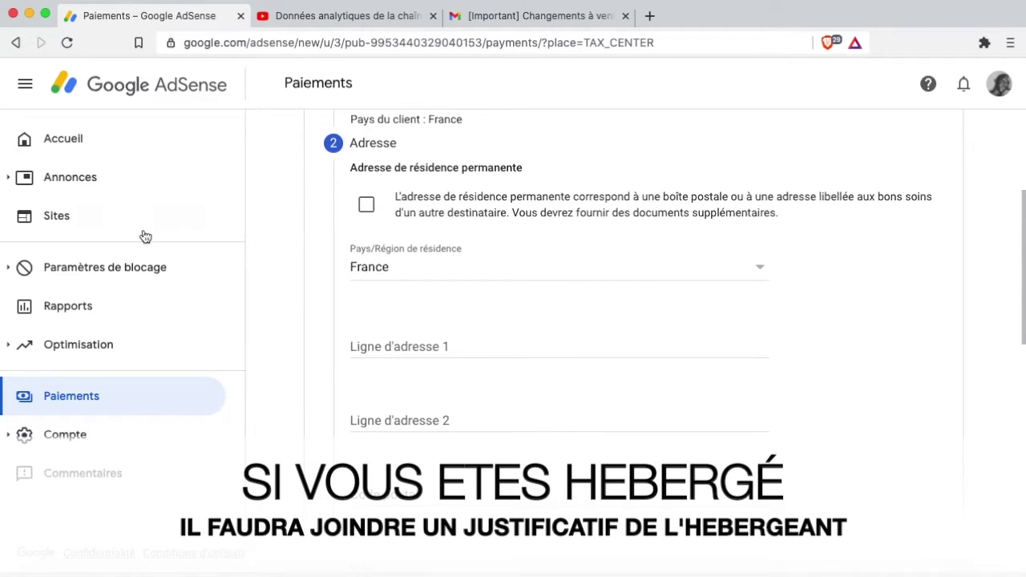
pyautogui.click(404, 343)
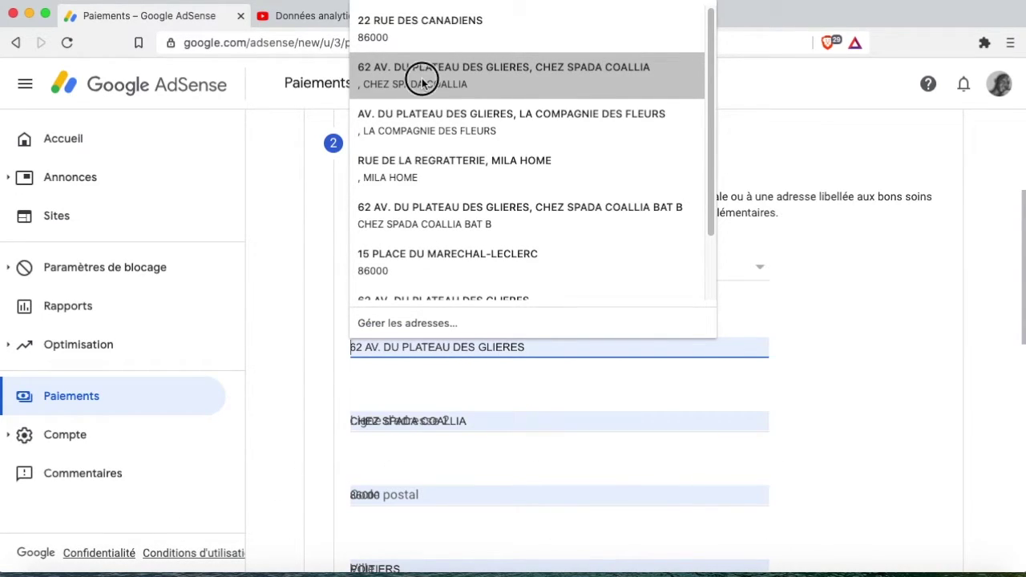
pyautogui.click(422, 78)
pyautogui.scroll(-3, 475, 464)
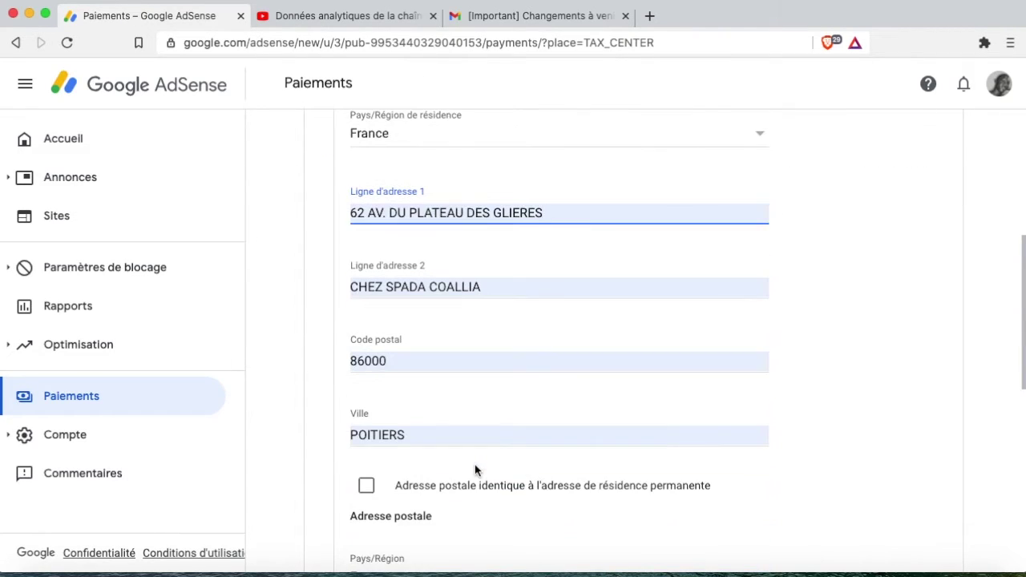
pyautogui.scroll(-1, 470, 457)
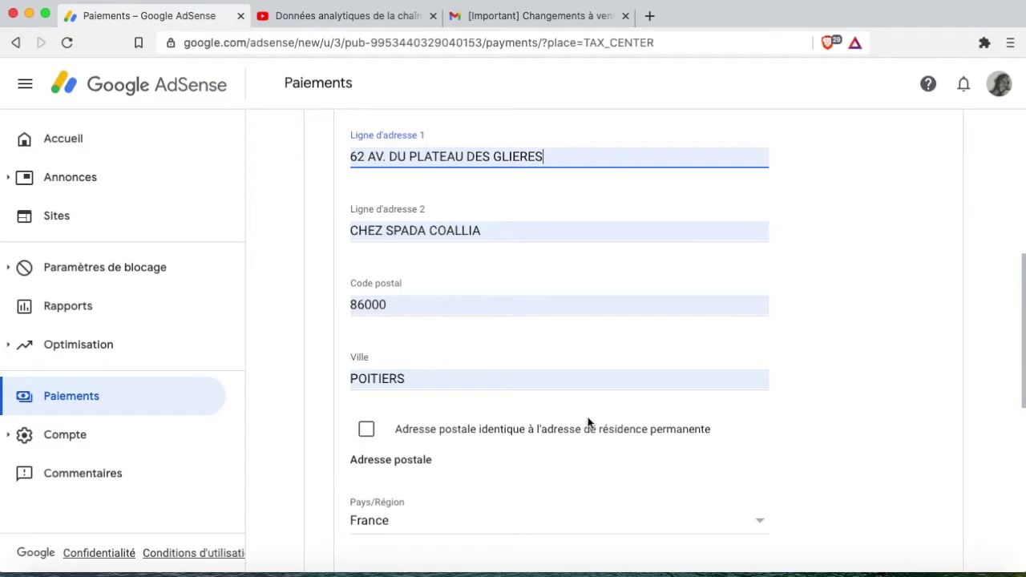
# Mark the postal address as identical to the residence address and continue to Convention fiscale.
pyautogui.click(366, 430)
pyautogui.scroll(-2, 437, 456)
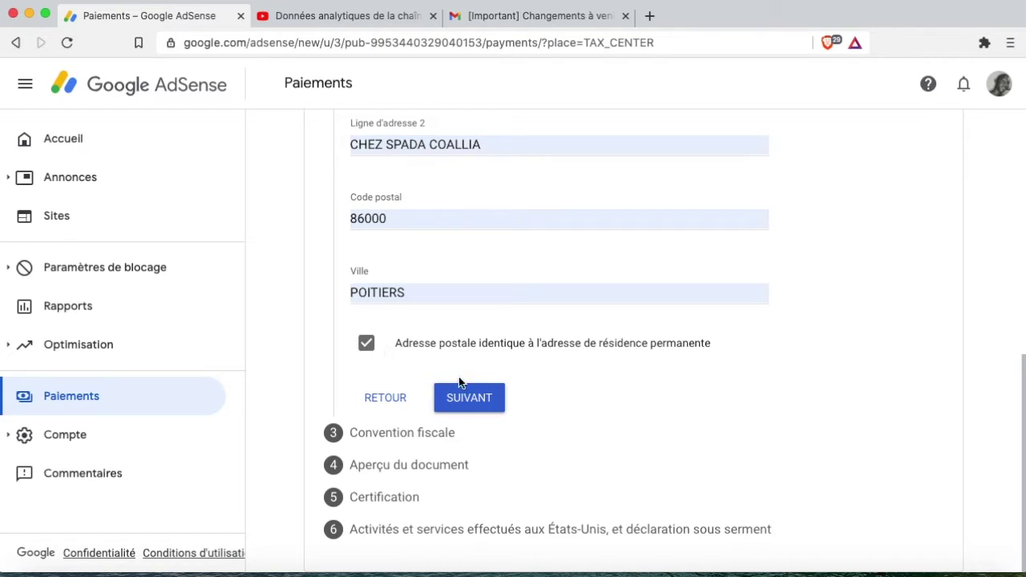
pyautogui.click(366, 343)
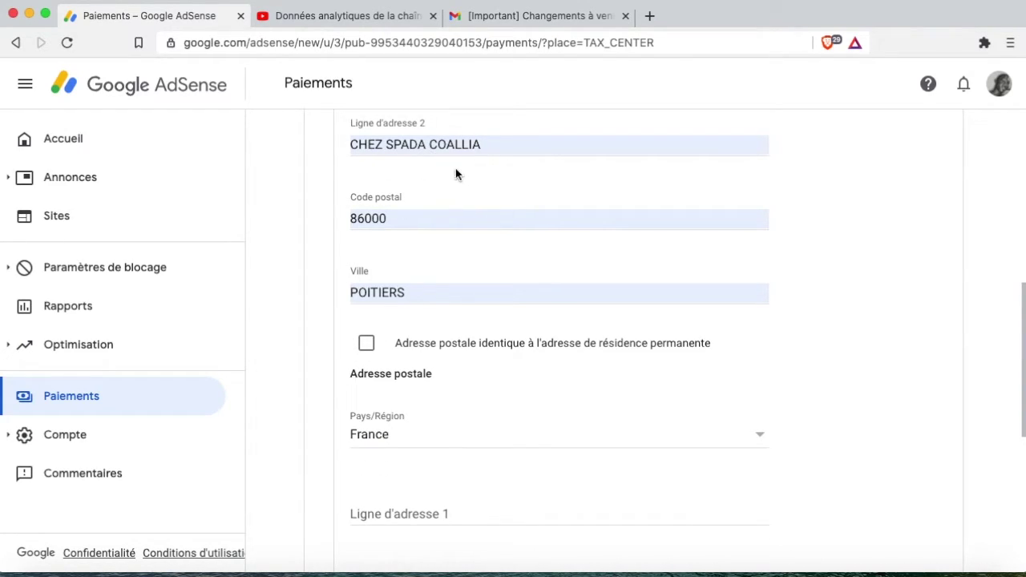
pyautogui.scroll(-3, 421, 190)
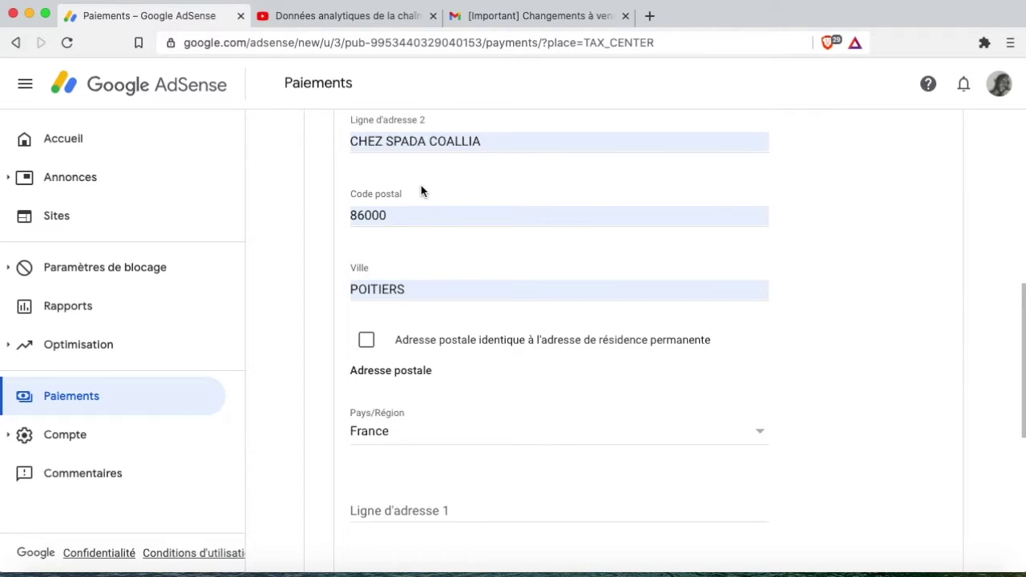
pyautogui.scroll(-2, 446, 463)
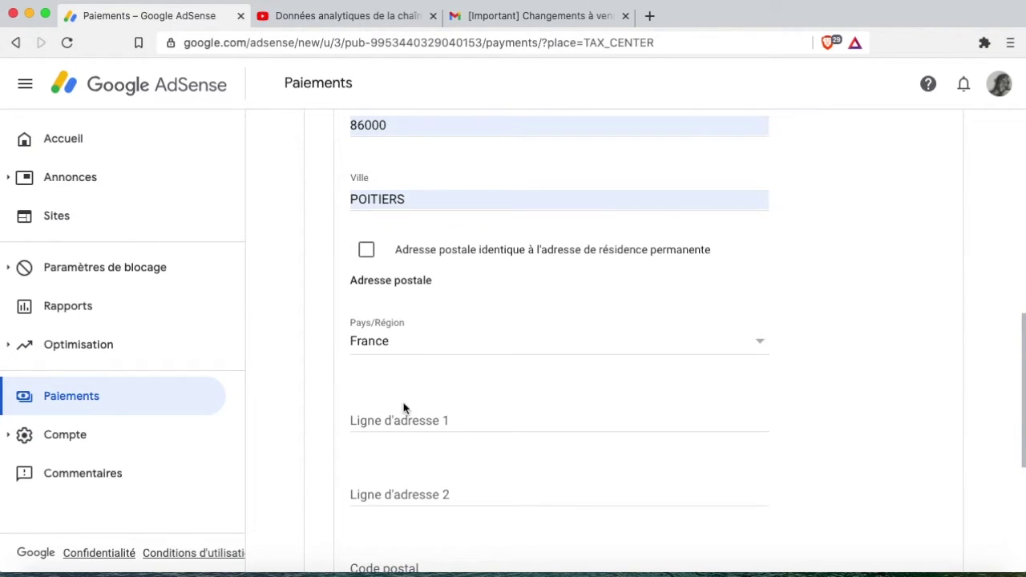
pyautogui.scroll(-1, 392, 420)
pyautogui.click(367, 233)
pyautogui.click(469, 398)
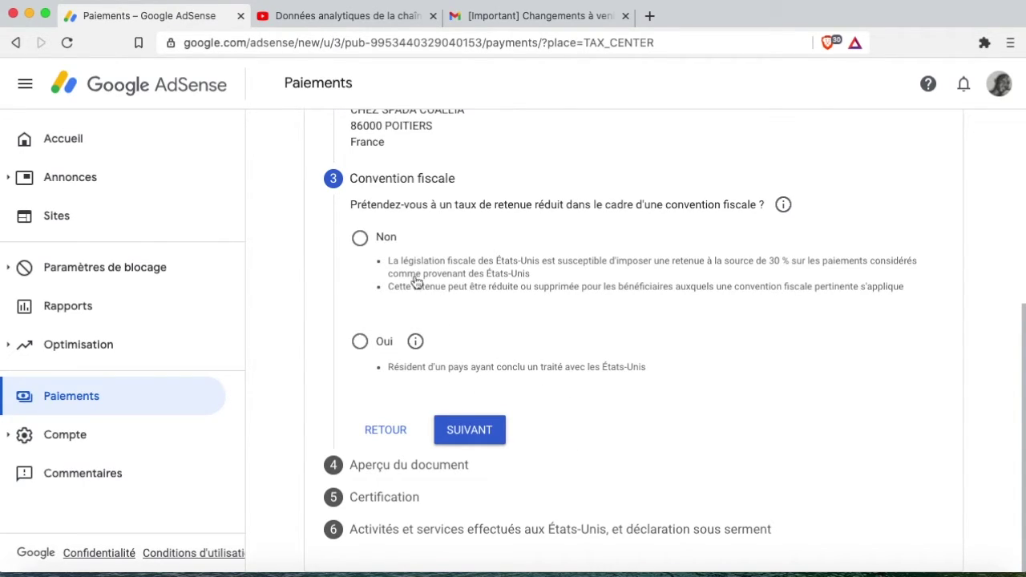
# Answer Non to the reduced treaty withholding rate and advance to the W-8BEN document preview.
pyautogui.click(360, 237)
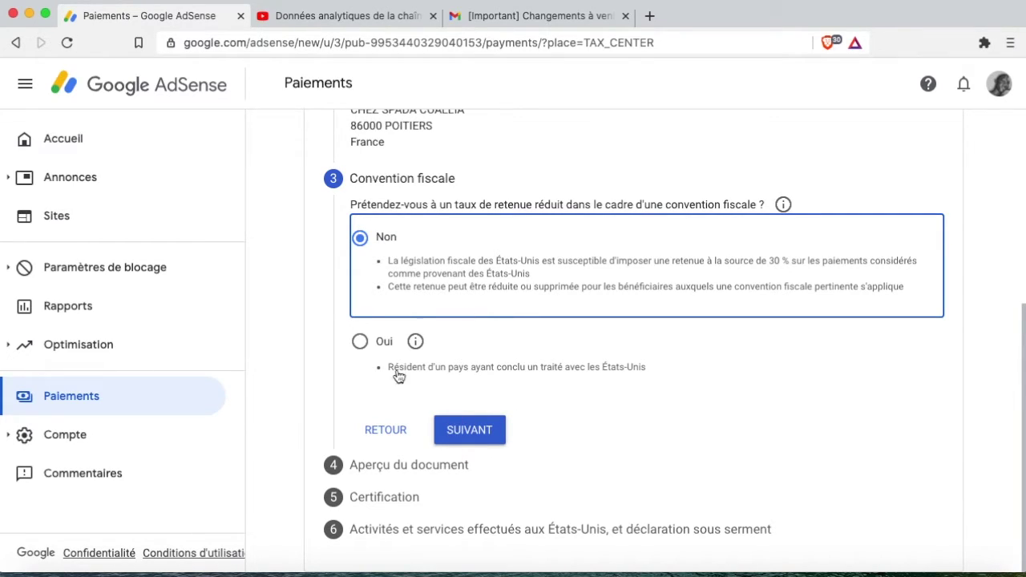
pyautogui.click(480, 433)
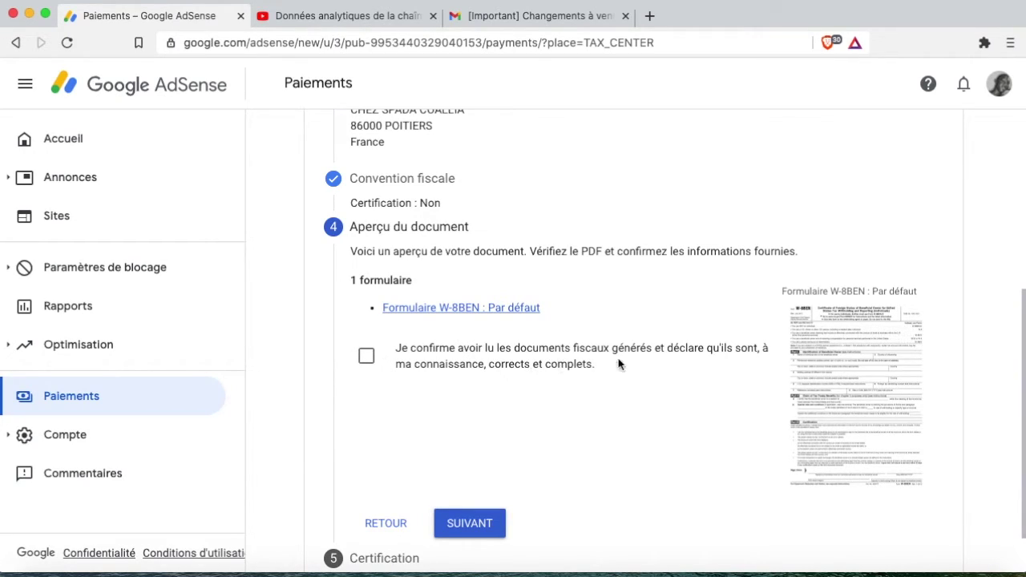
# Confirm the generated W-8BEN documents were reviewed and move on to certification.
pyautogui.click(366, 357)
pyautogui.scroll(-1, 481, 429)
pyautogui.click(470, 488)
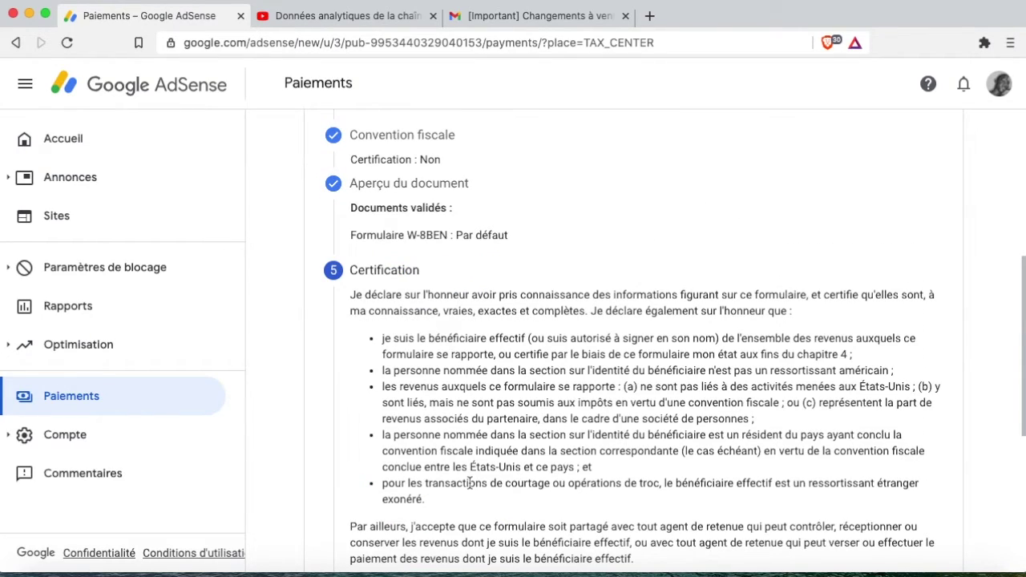
pyautogui.scroll(-5, 471, 482)
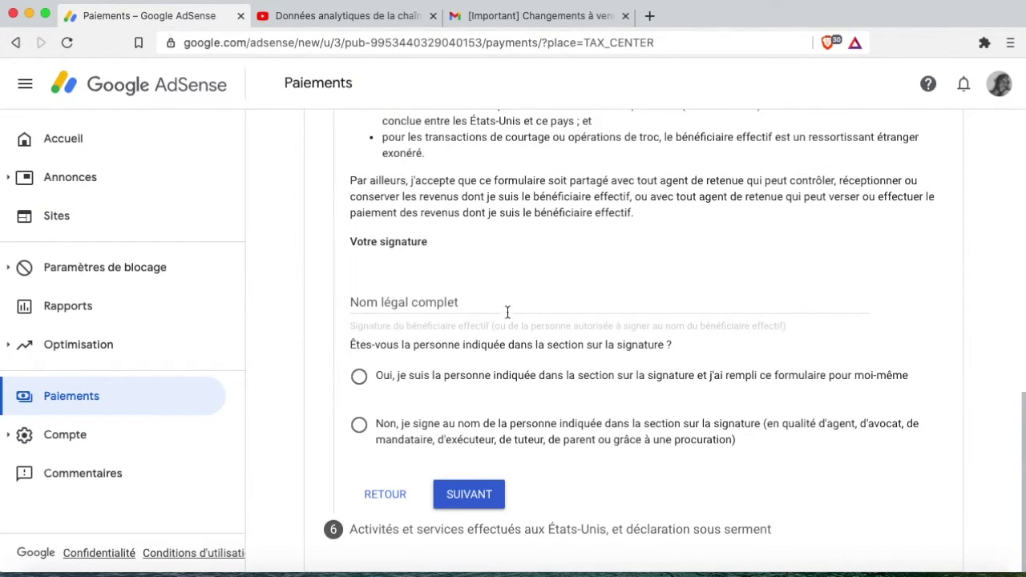
# Sign with your full legal name, declare signing as yourself (Oui), and continue.
pyautogui.click(438, 300)
pyautogui.write('MFOMO MFOMO MARTIN')
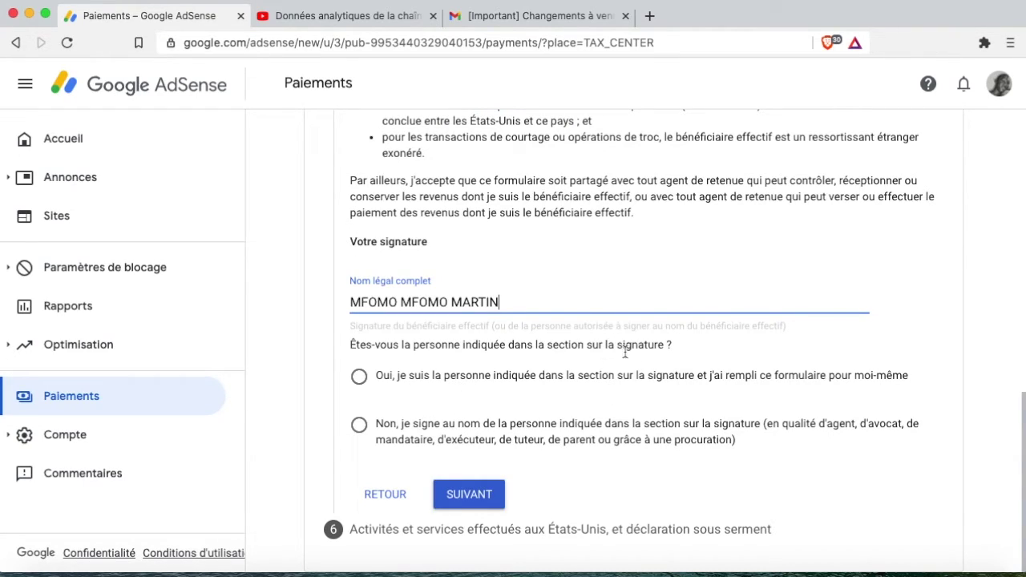
pyautogui.click(362, 384)
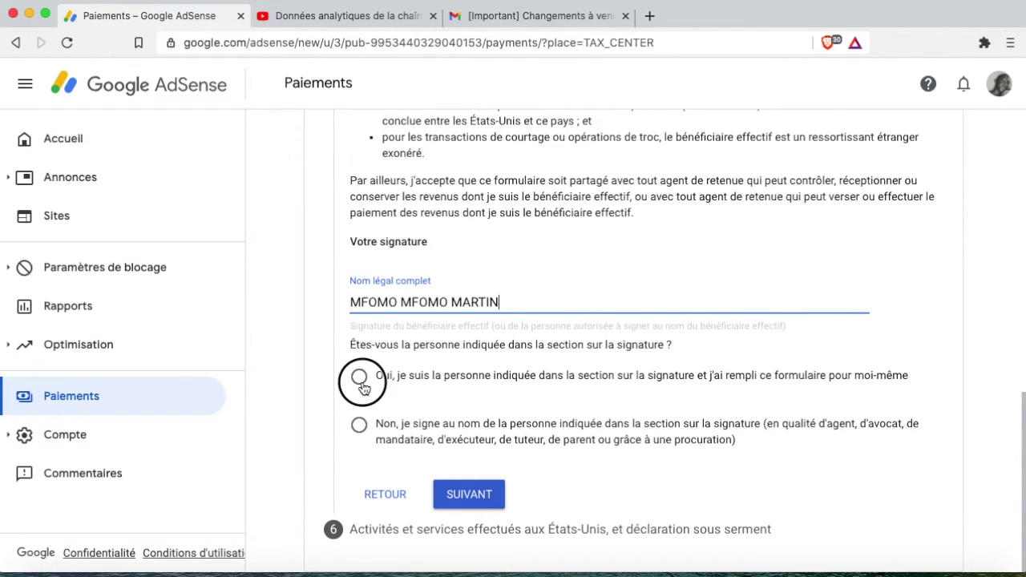
pyautogui.click(486, 500)
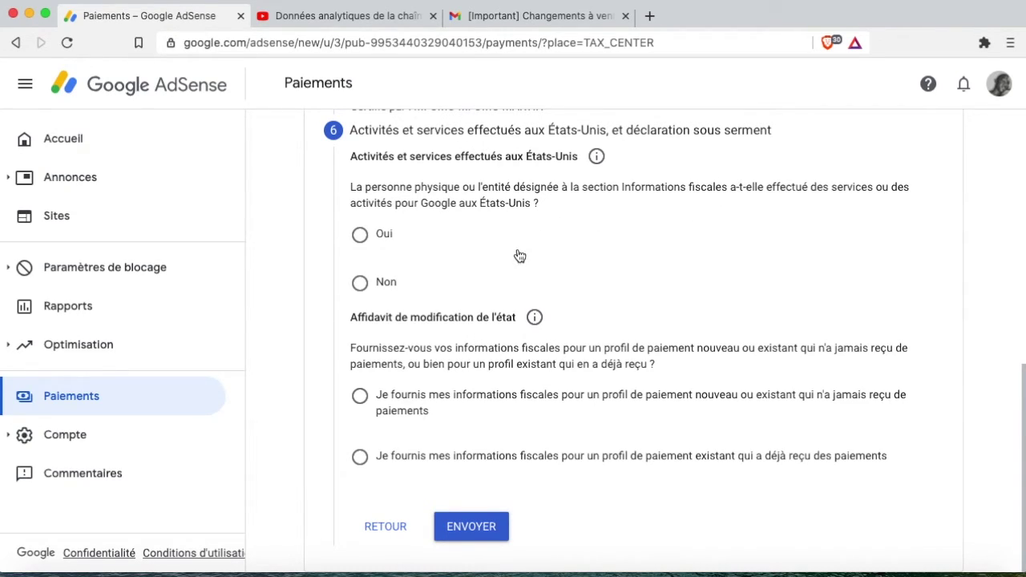
# Declare no services performed in the US and certify they're all performed outside it.
pyautogui.click(361, 291)
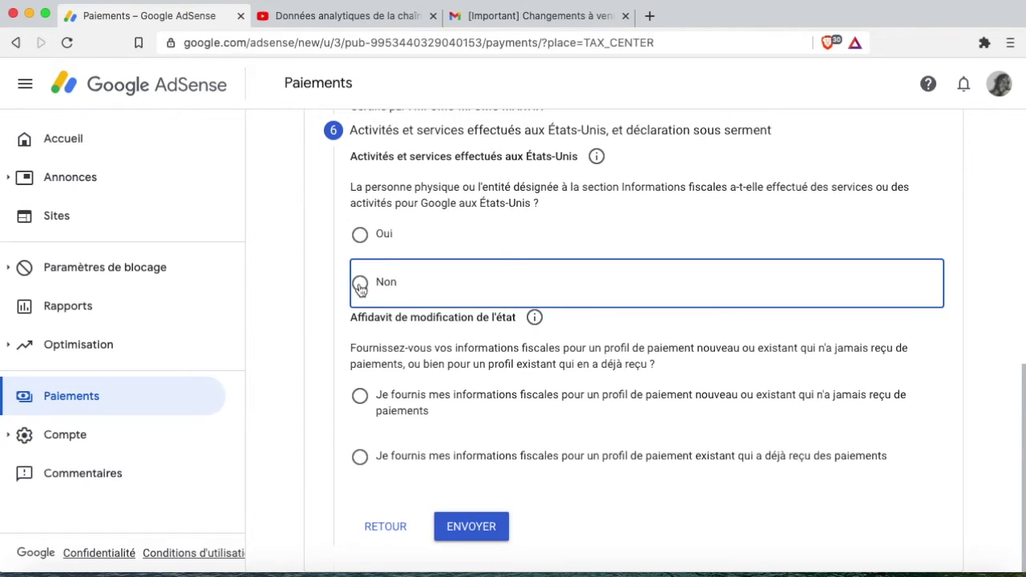
pyautogui.click(378, 333)
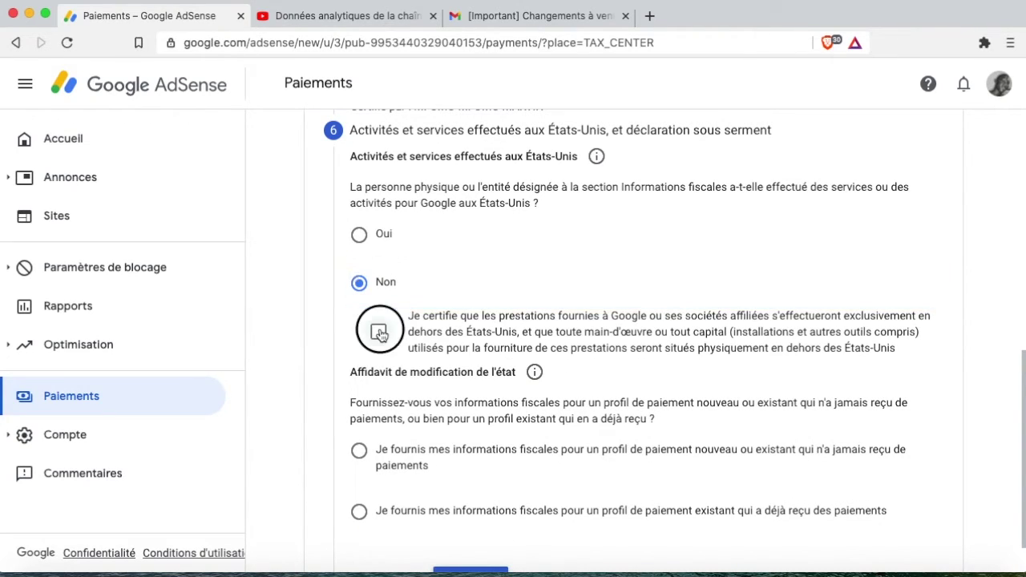
pyautogui.scroll(-1, 728, 330)
pyautogui.scroll(-1, 728, 330)
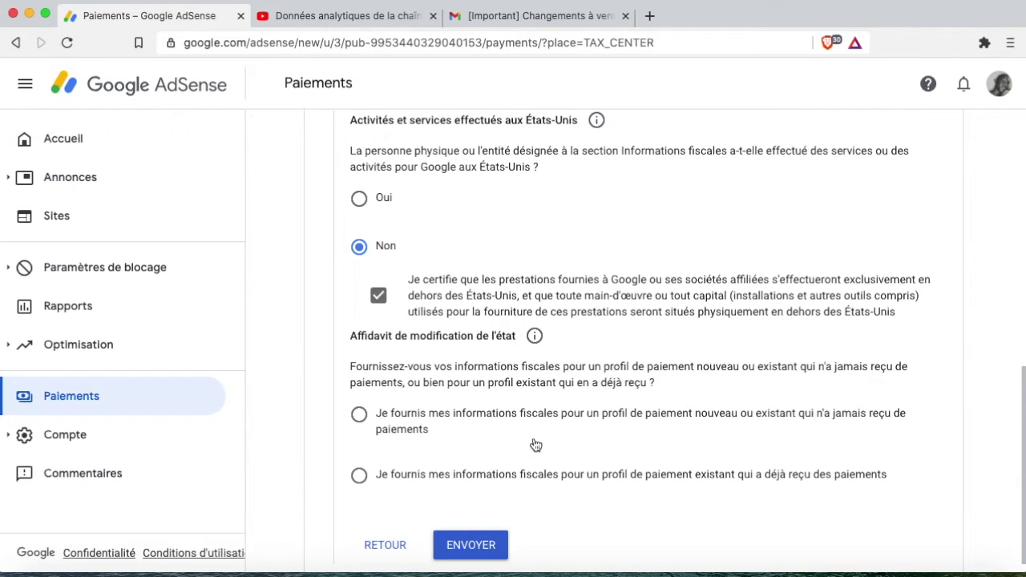
# Choose the existing paid-profile affidavit, confirm tax details unchanged since January 2020, and submit.
pyautogui.click(360, 476)
pyautogui.scroll(-3, 412, 449)
pyautogui.click(379, 420)
pyautogui.scroll(-1, 437, 430)
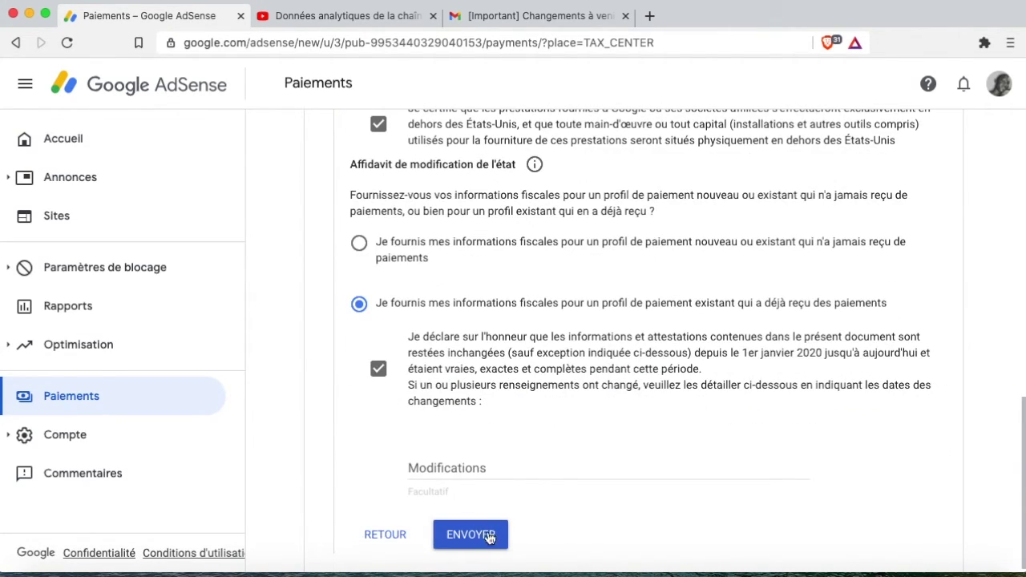
pyautogui.scroll(2, 484, 538)
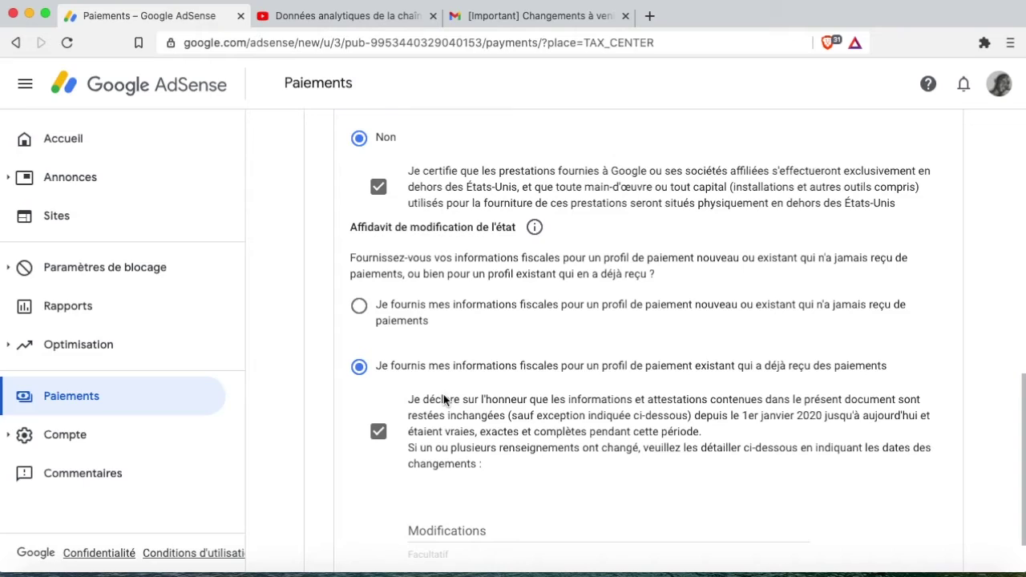
pyautogui.scroll(-1, 443, 398)
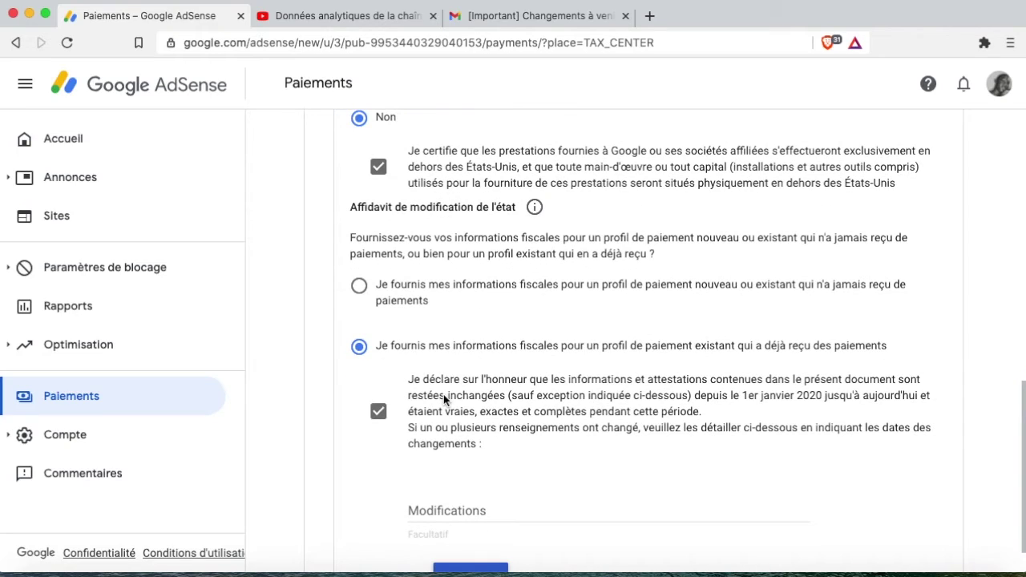
pyautogui.scroll(-2, 443, 394)
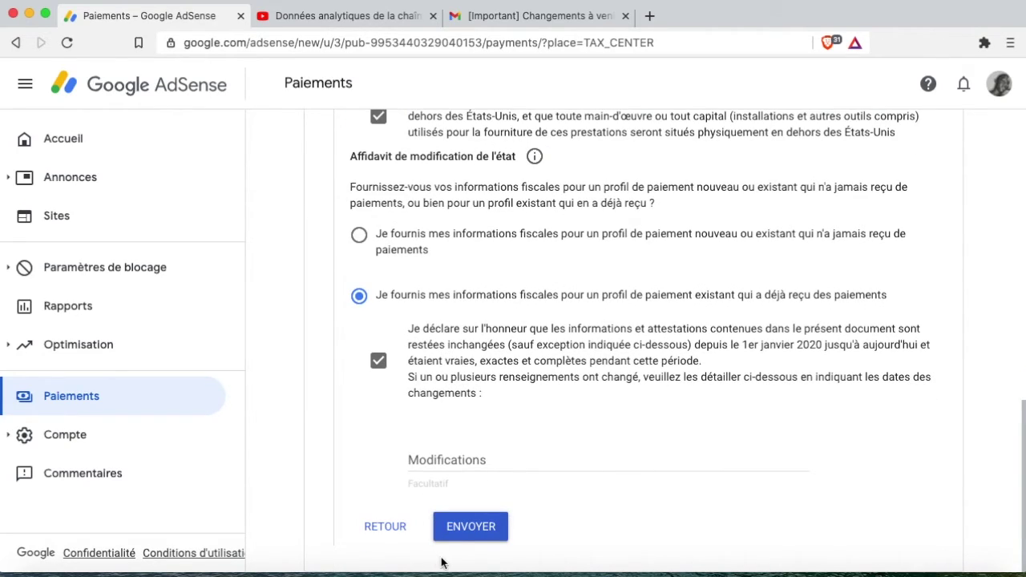
pyautogui.click(471, 529)
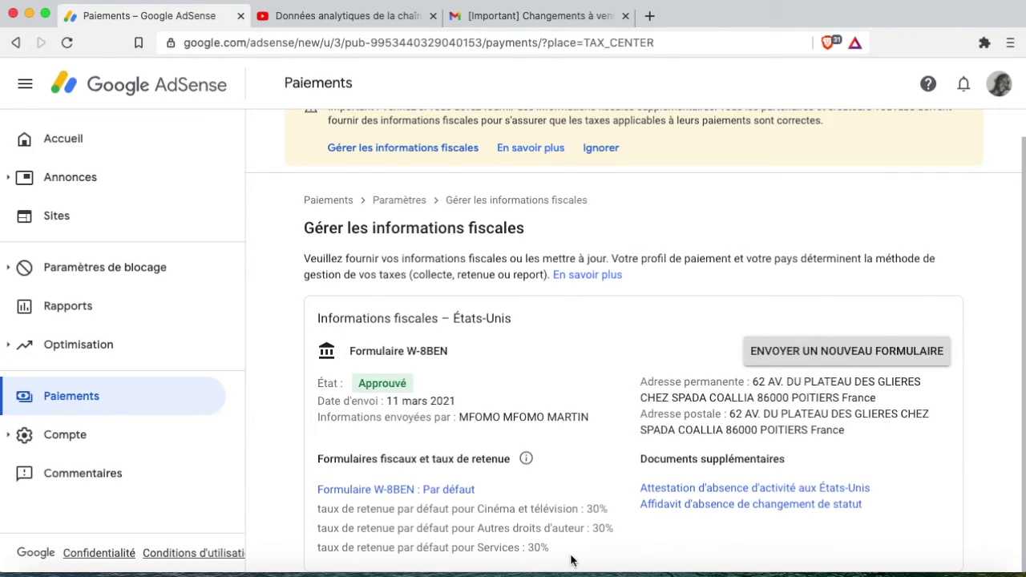
# Switch to the Gmail tab with the YouTube tax changes email.
pyautogui.press('super+3')
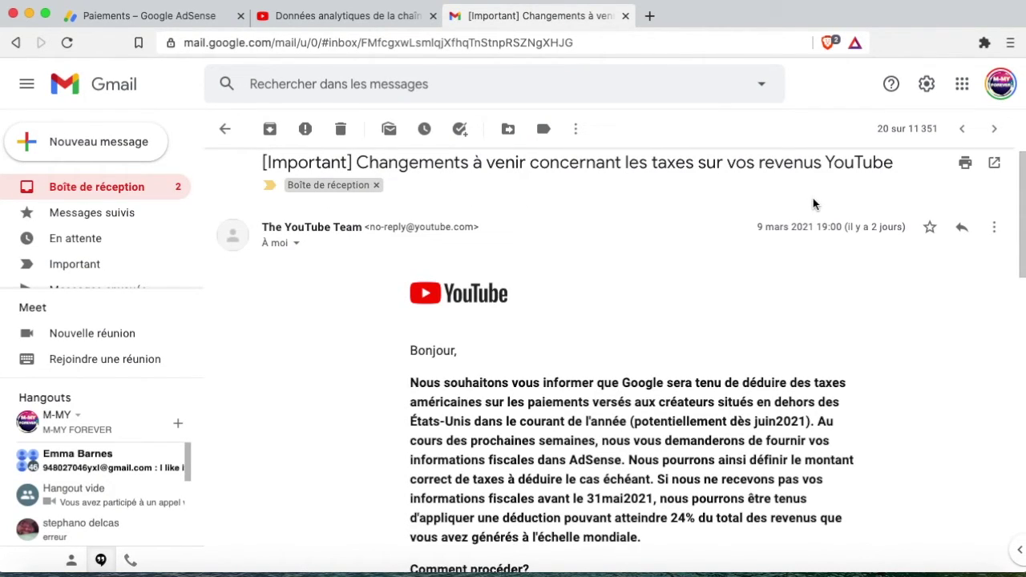
# Review YouTube Studio's per-country revenue table, then go back to the AdSense tab.
pyautogui.click(341, 17)
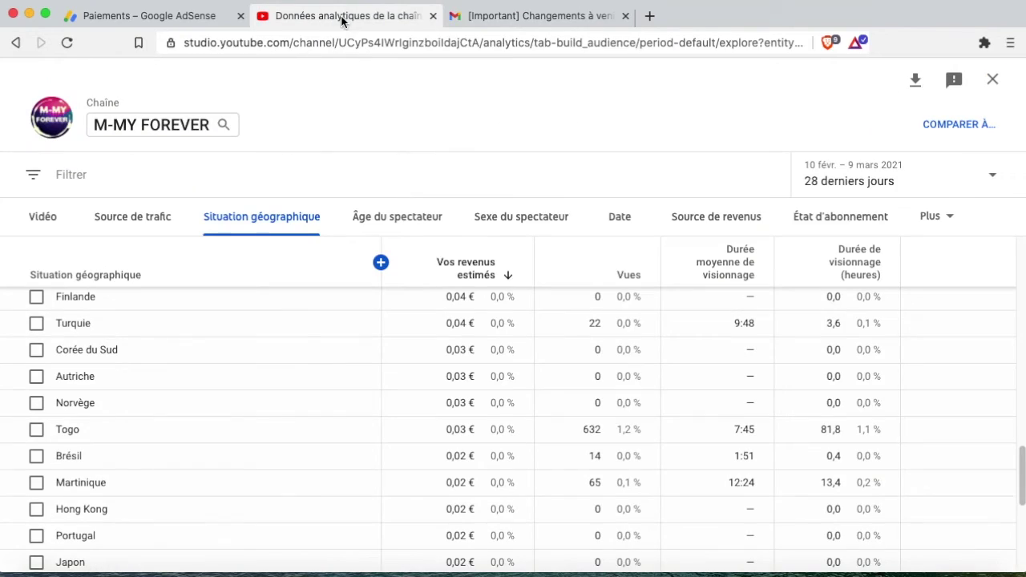
pyautogui.scroll(10, 417, 324)
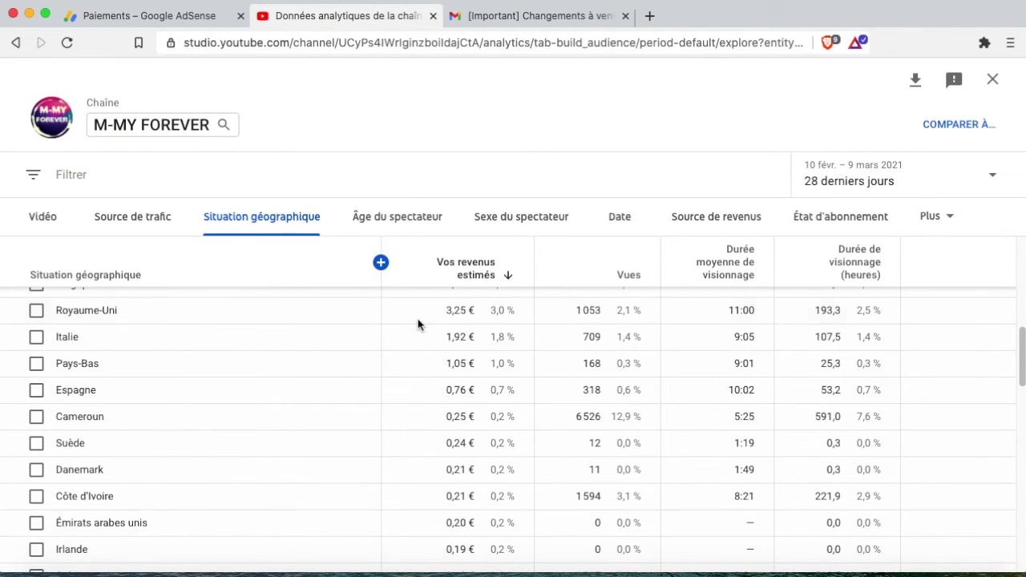
pyautogui.scroll(-3, 417, 324)
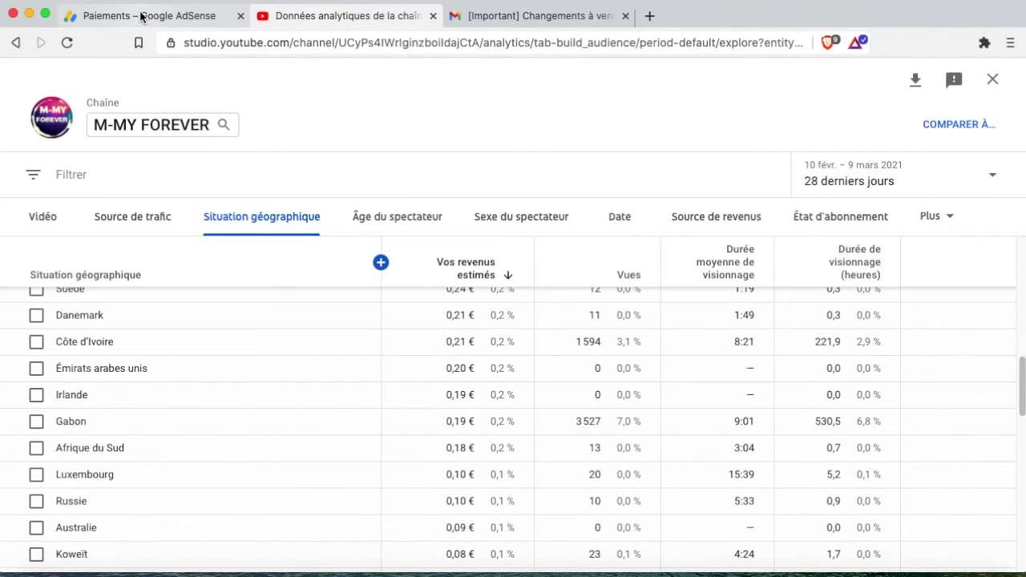
pyautogui.click(140, 18)
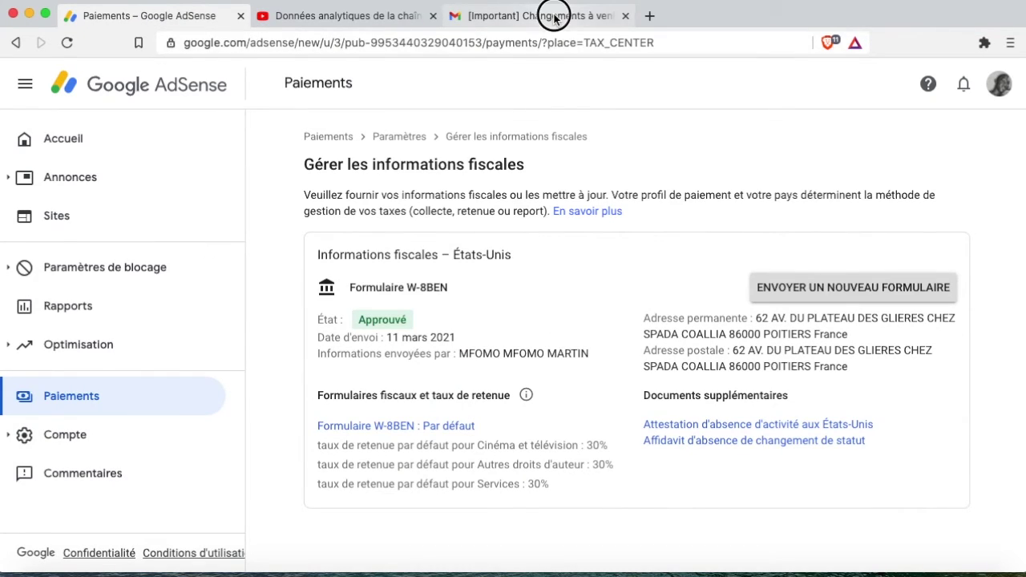
# Switch to the Gmail tab with the '[Important] Changements à venir' email.
pyautogui.click(555, 18)
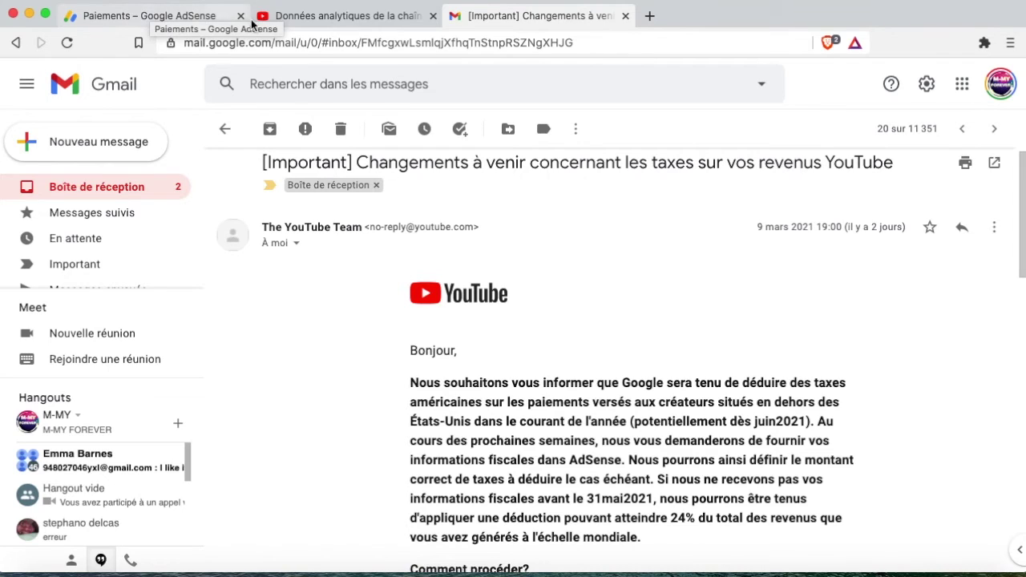
# Return to the 'Paiements – Google AdSense' tab showing the approved W-8BEN.
pyautogui.click(137, 20)
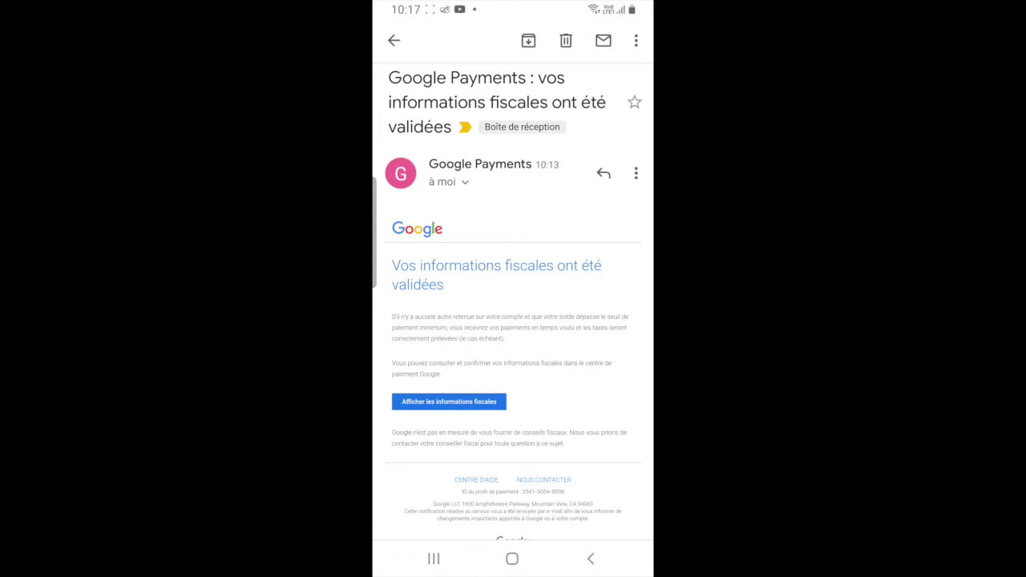
pyautogui.scroll(-1, 513, 321)
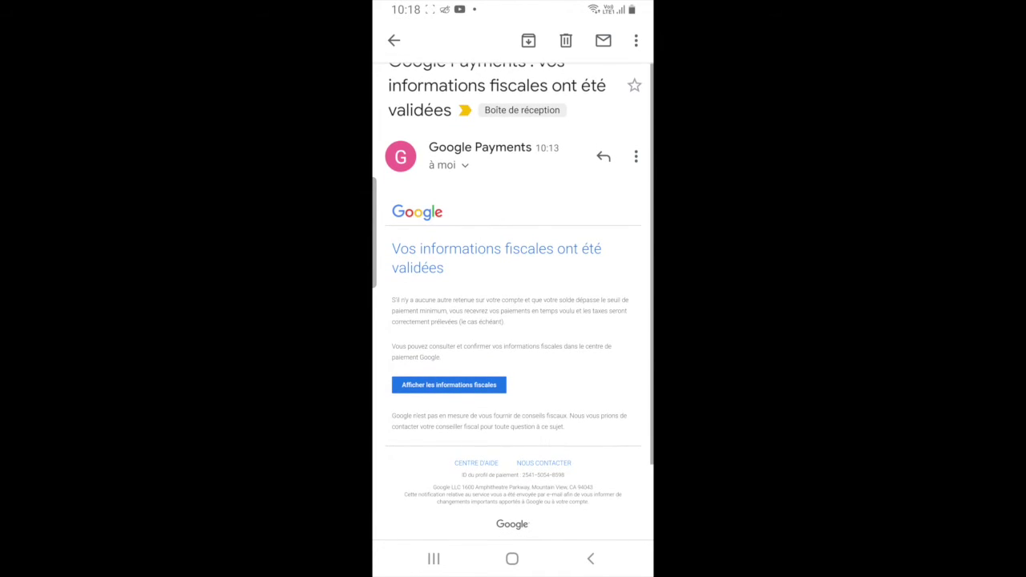